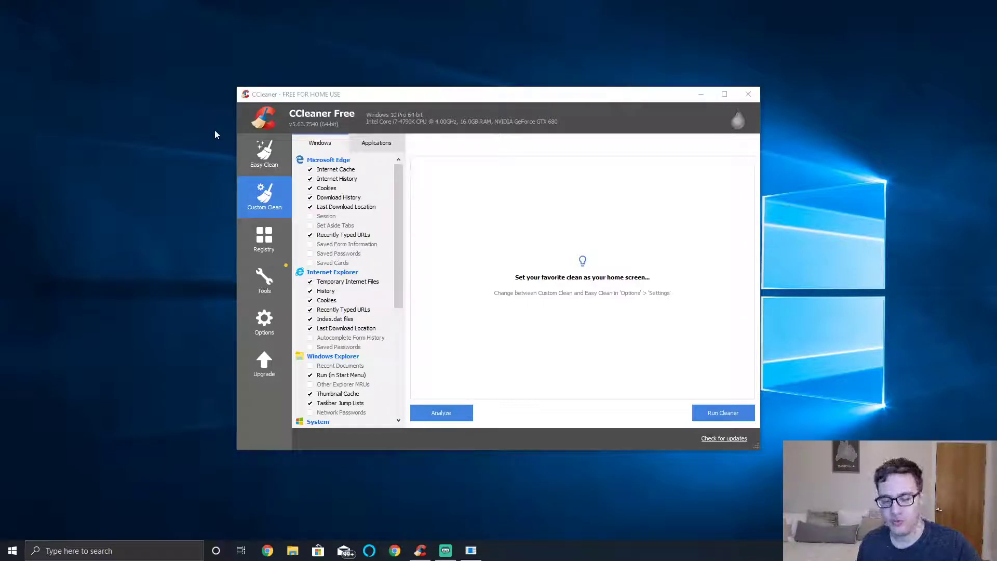
Run an Easy Clean analysis, skipping the close-Chrome prompt, to find 120 trackers and 602 MB of junk
click(261, 162)
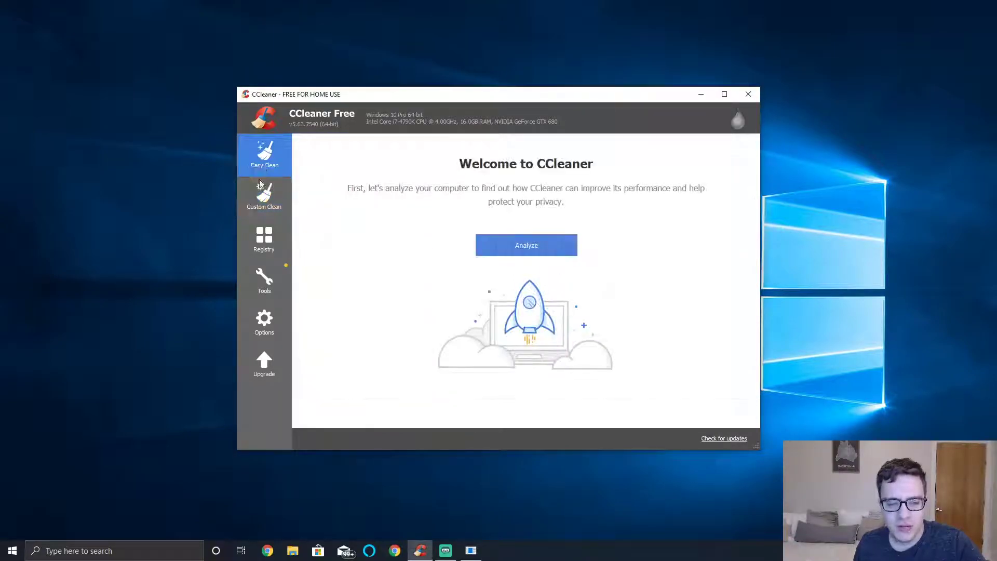
click(508, 253)
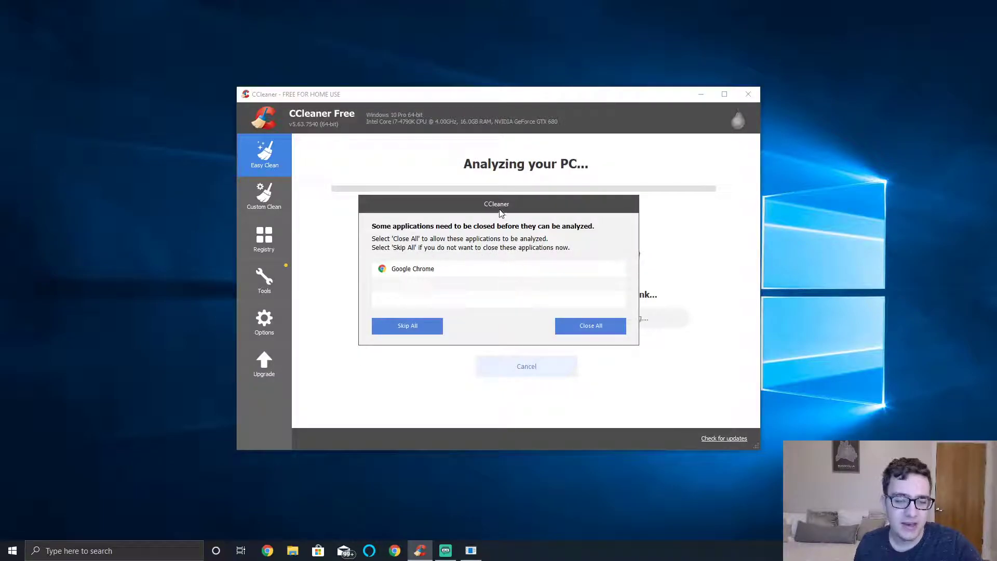
drag(498, 210, 553, 217)
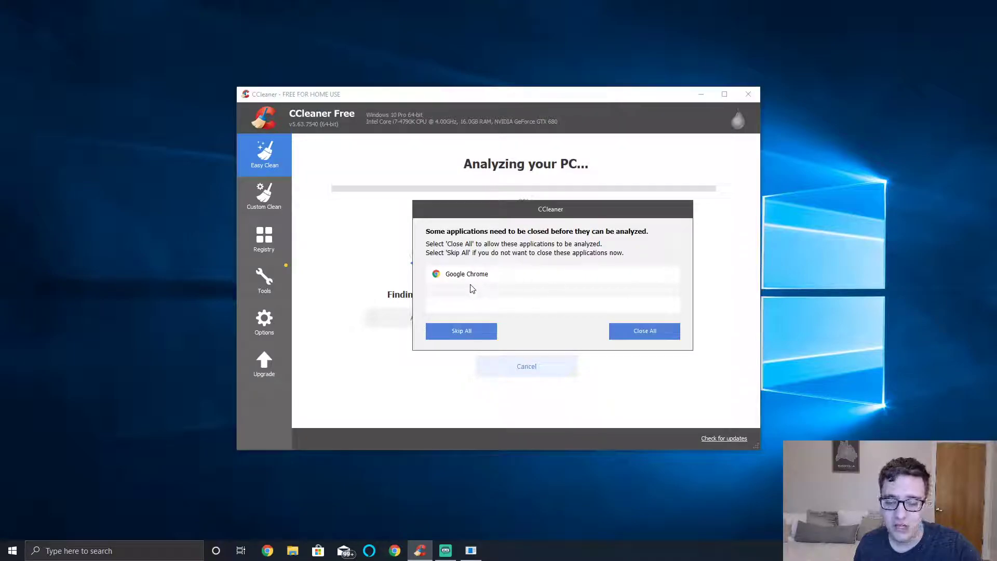
click(476, 336)
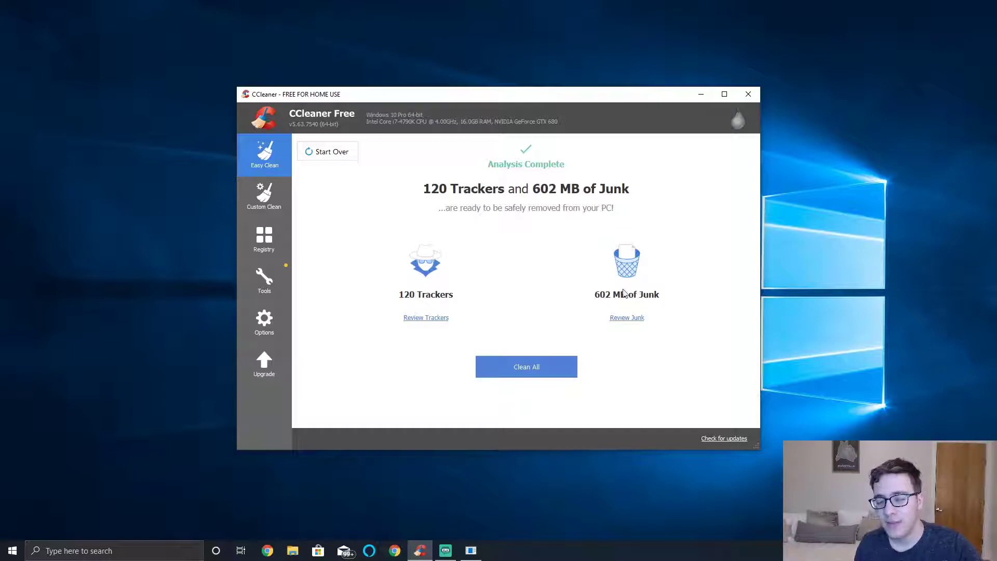
Review the found trackers and exclude Google Chrome's from cleaning
click(431, 318)
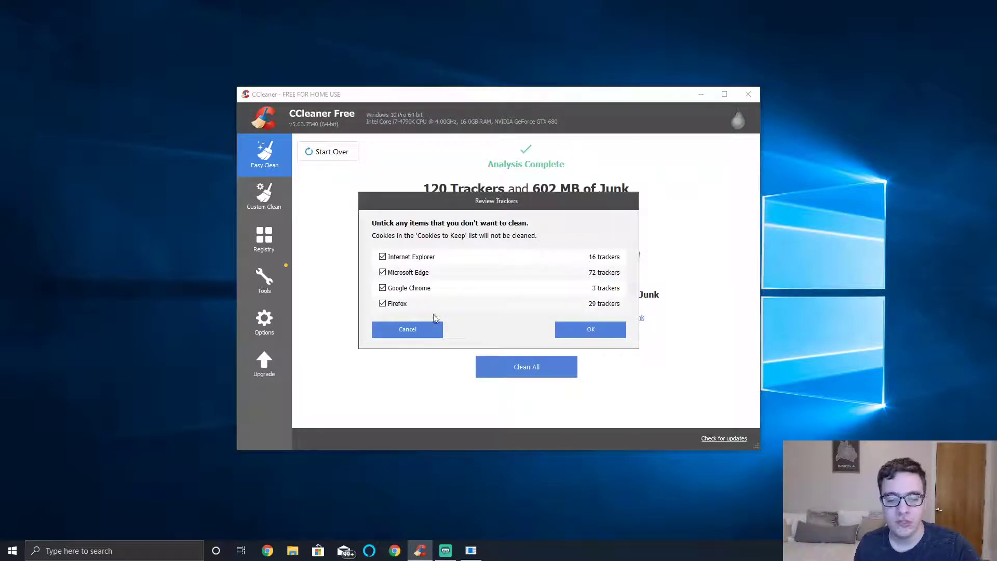
click(382, 288)
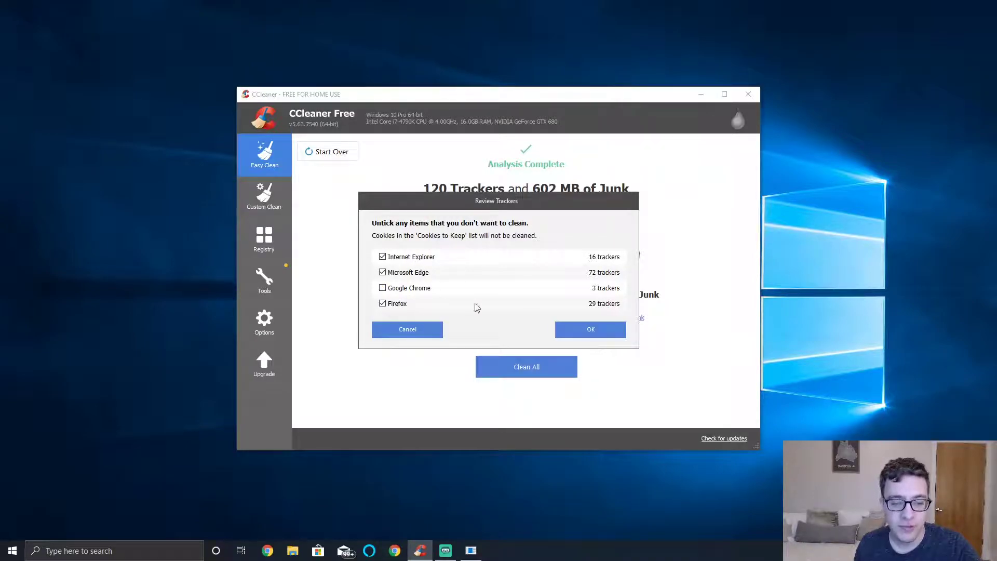
click(617, 337)
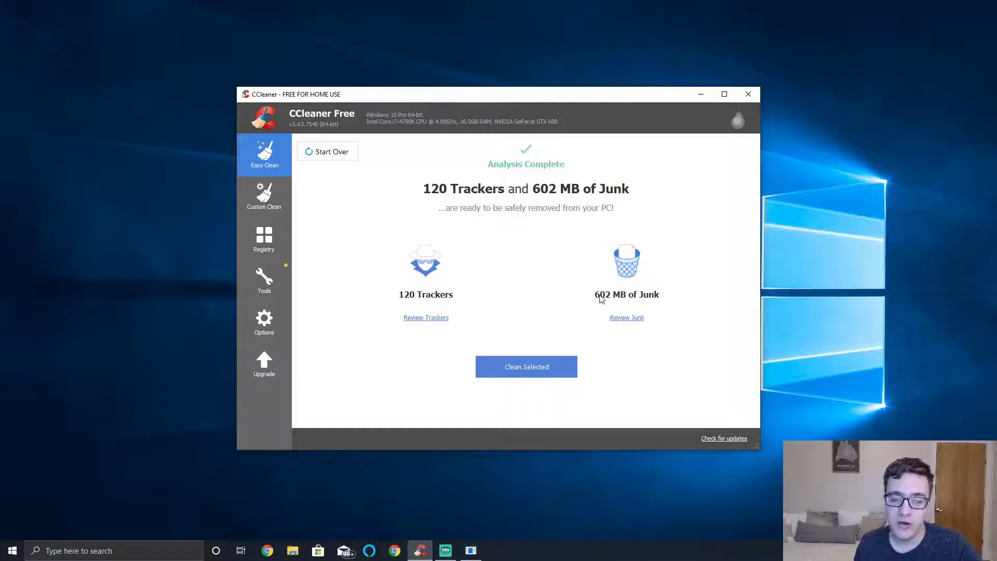
Accept the junk categories unchanged and clean the selected trackers and junk
click(627, 318)
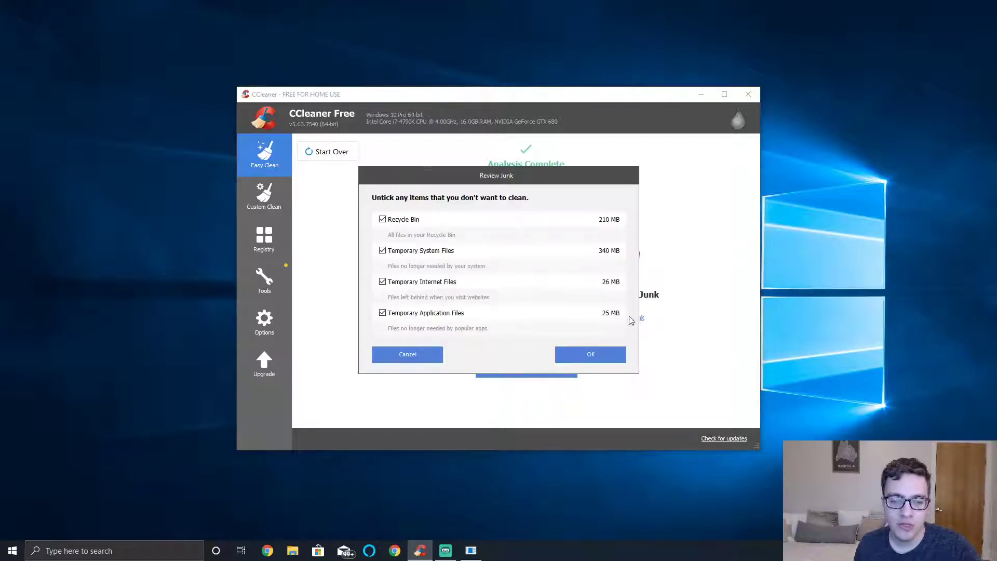
click(616, 356)
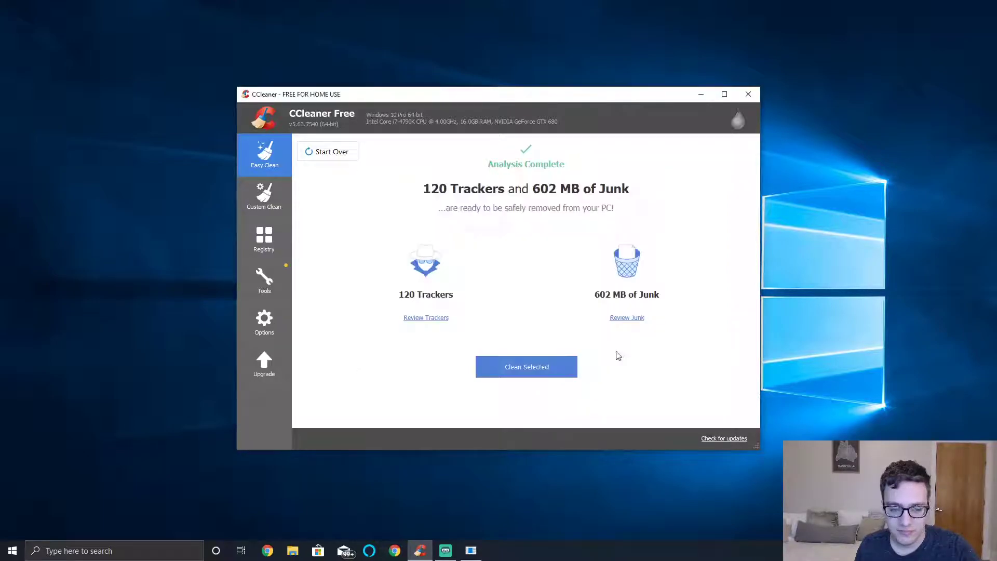
click(510, 371)
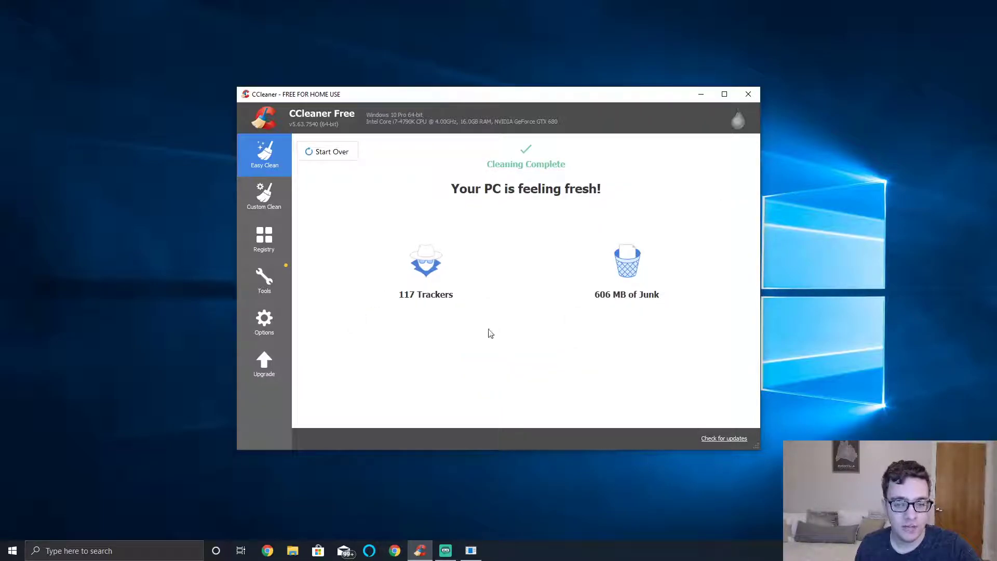
Open Custom Clean, glance at the Registry cleaner, and return to browse the Windows checklist
click(280, 194)
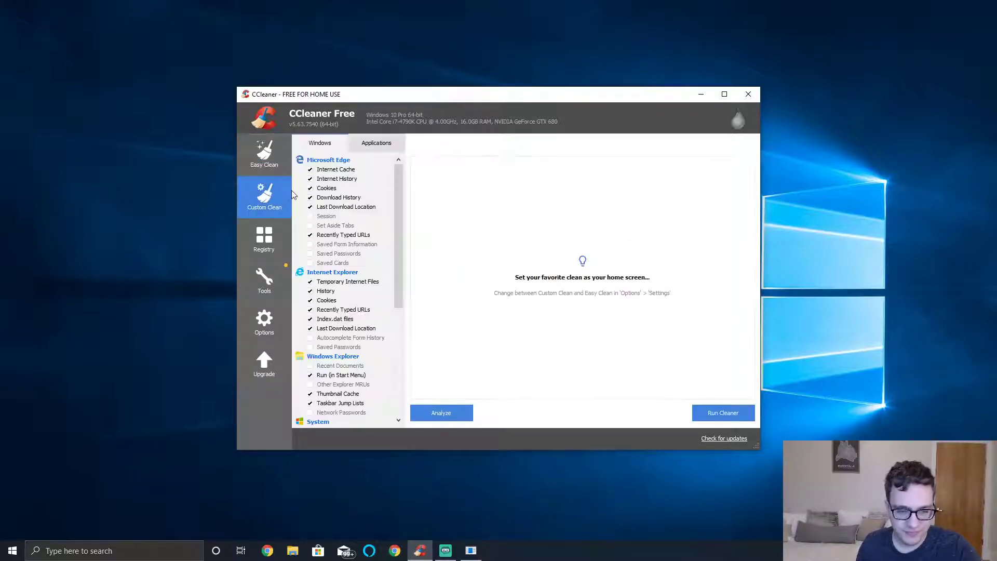
click(268, 238)
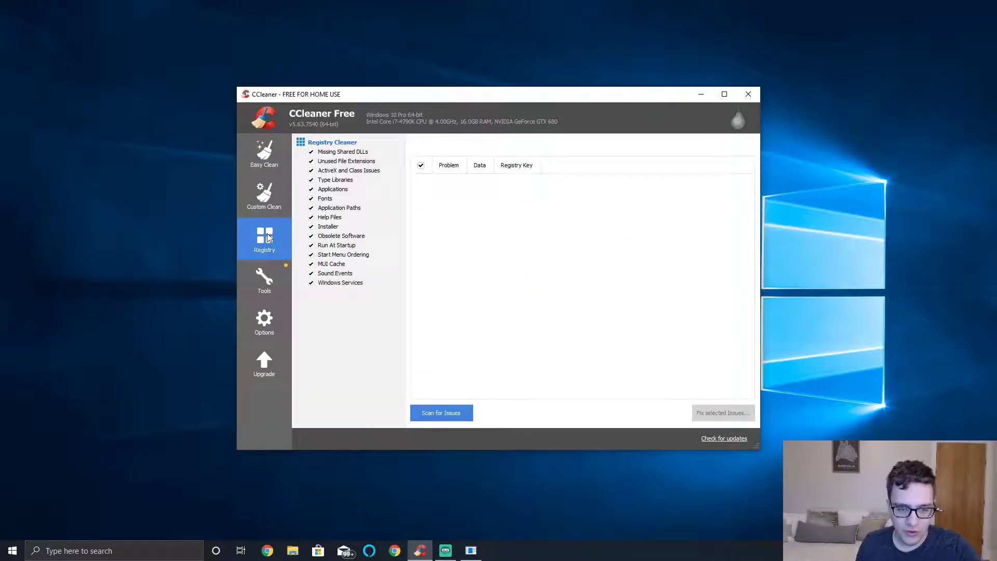
click(252, 202)
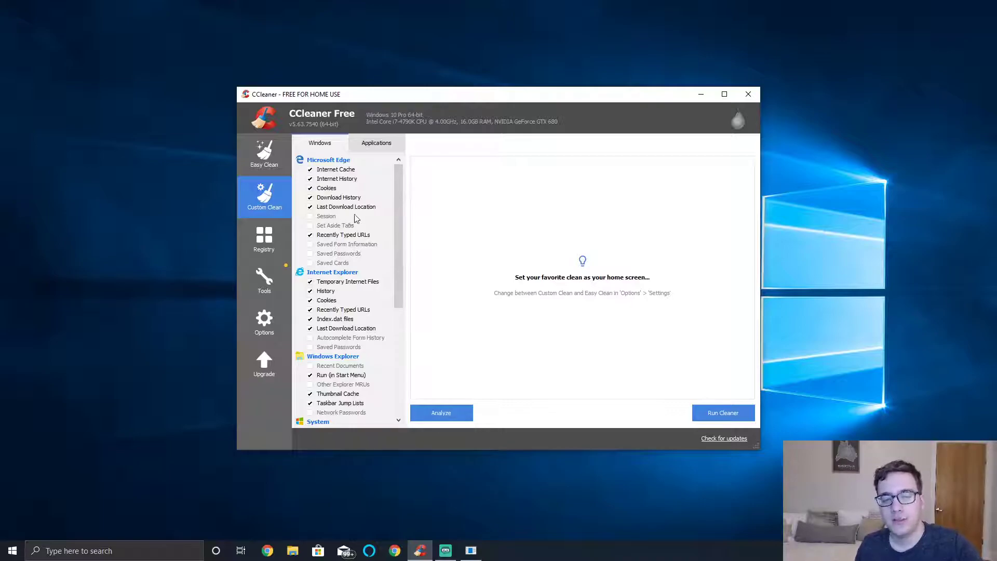
scroll(356, 223, down, 7)
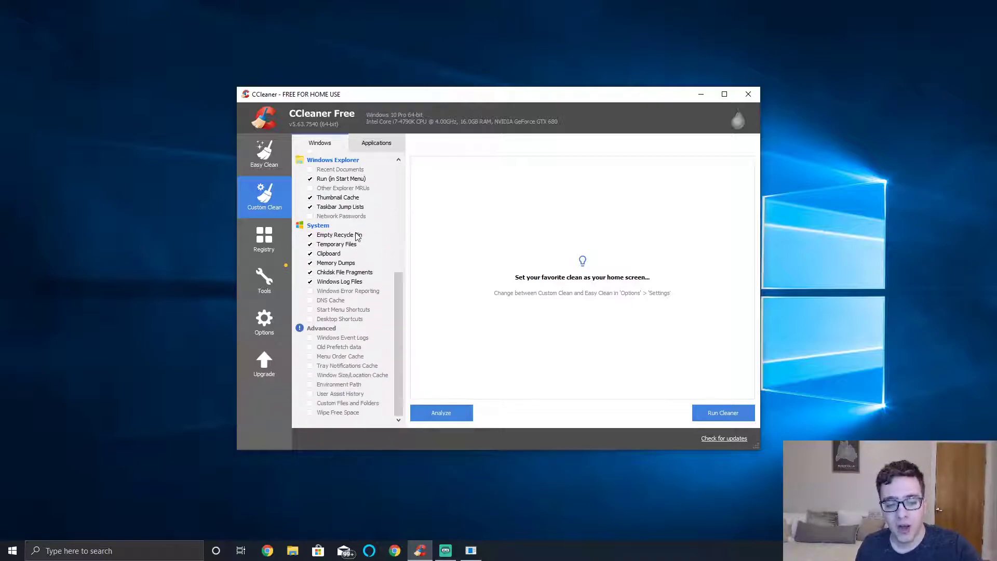
scroll(356, 233, up, 7)
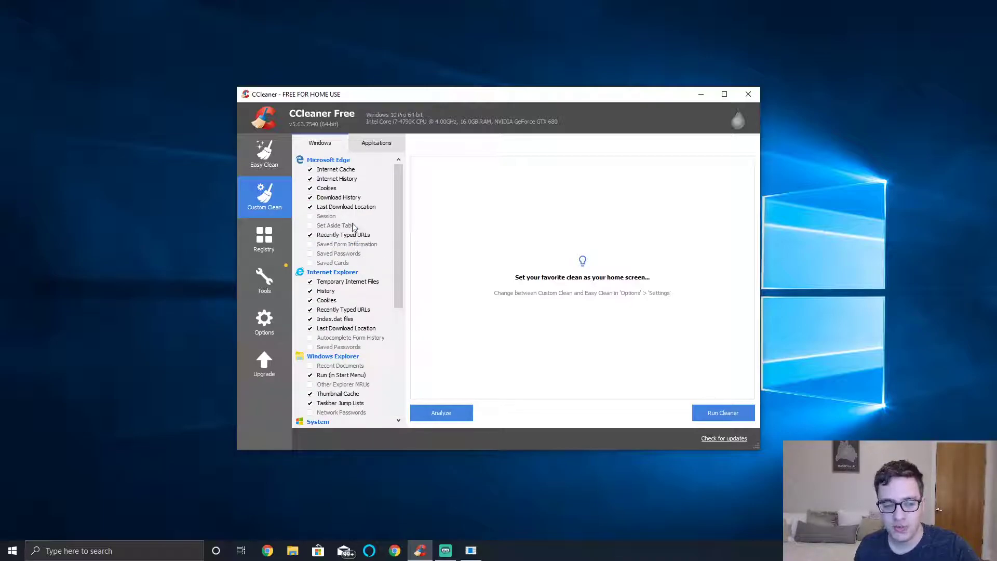
scroll(353, 227, down, 5)
In the Applications list, untick Chrome's Internet Cache, Internet History and Download History
click(359, 145)
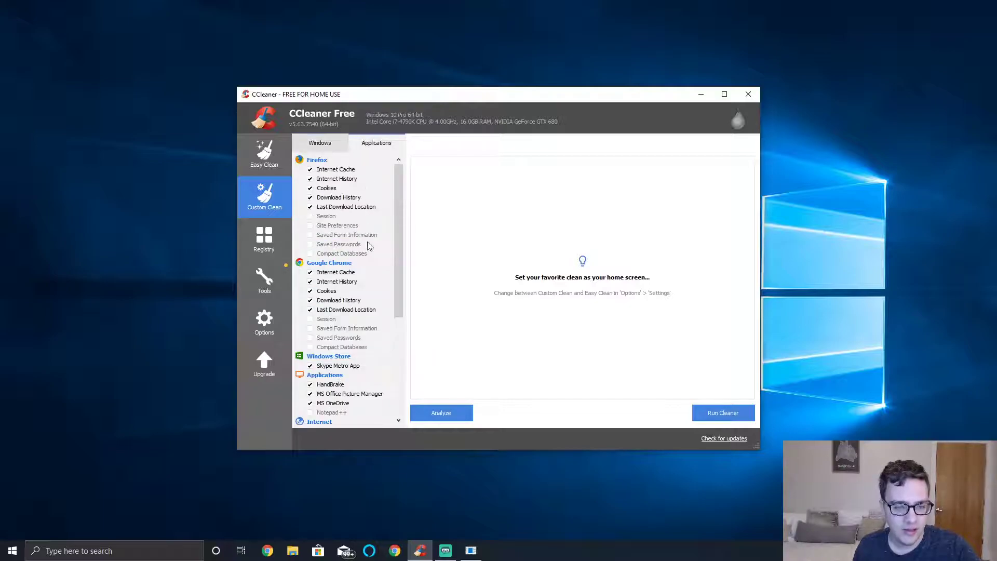
scroll(368, 246, down, 6)
scroll(369, 272, up, 1)
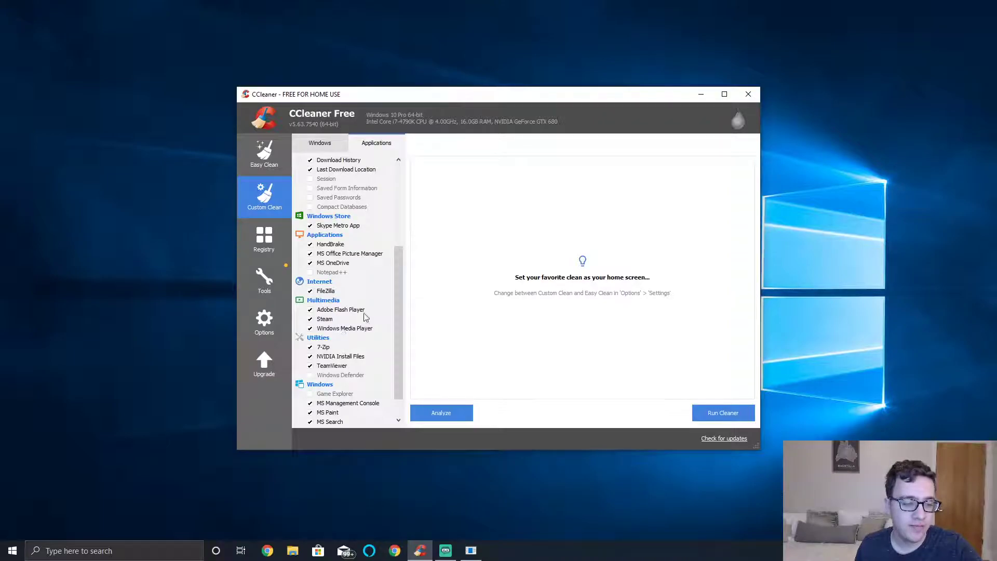
scroll(351, 225, up, 5)
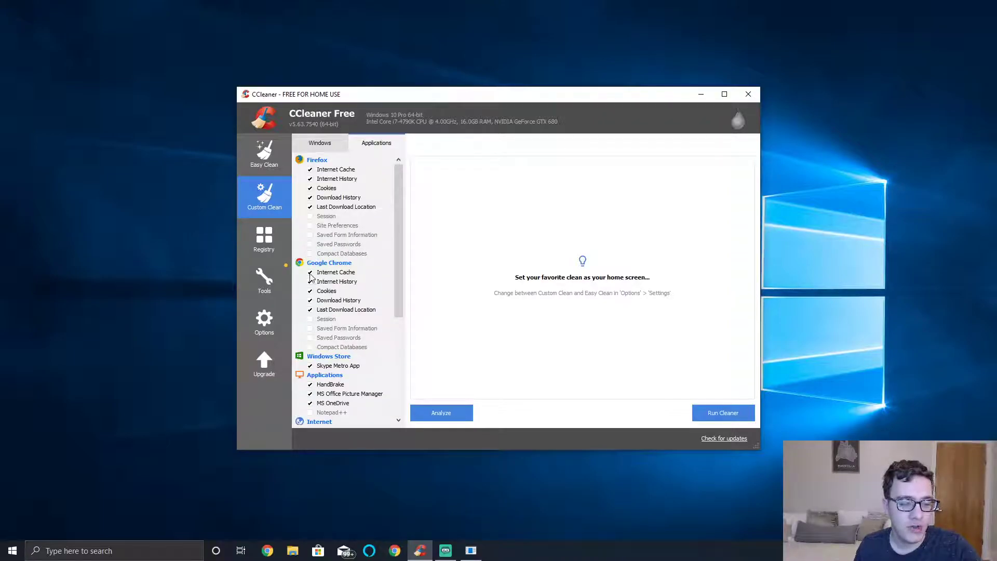
click(310, 272)
click(310, 282)
click(310, 290)
click(310, 301)
click(310, 291)
click(309, 310)
scroll(349, 243, down, 6)
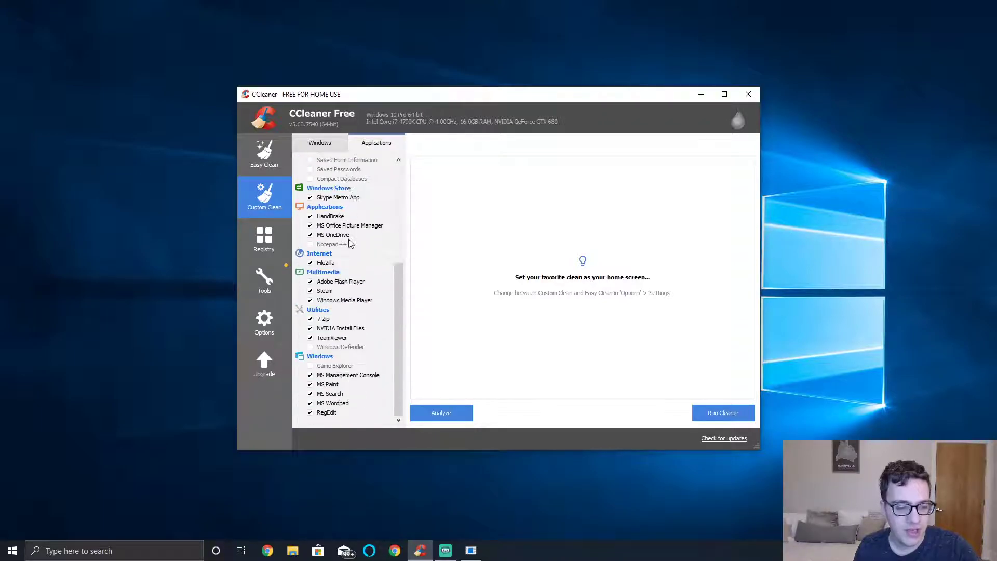
Return to the Windows cleaning checklist and scroll through its items
click(311, 145)
scroll(349, 282, down, 3)
scroll(356, 289, up, 3)
scroll(356, 289, up, 3)
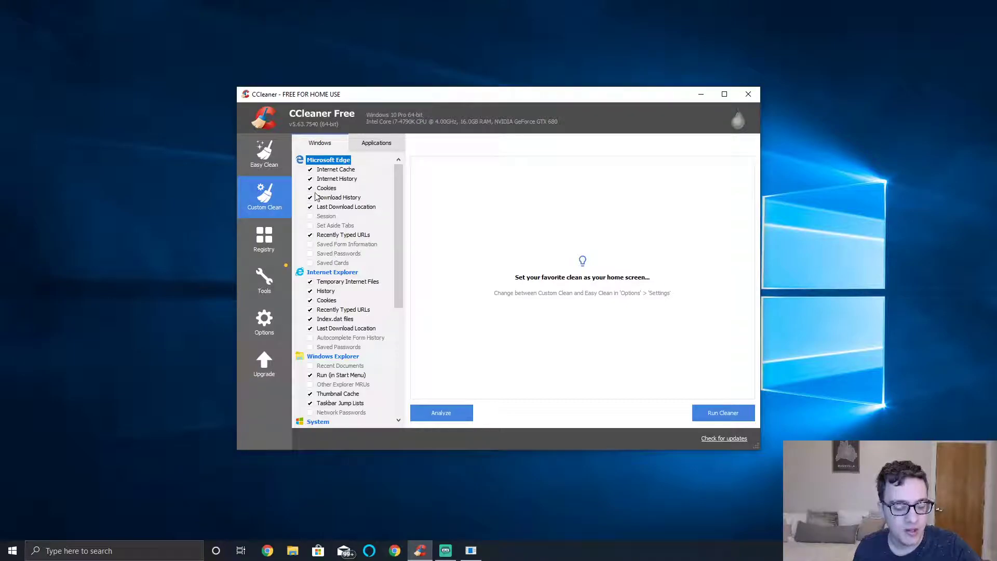
scroll(376, 208, down, 3)
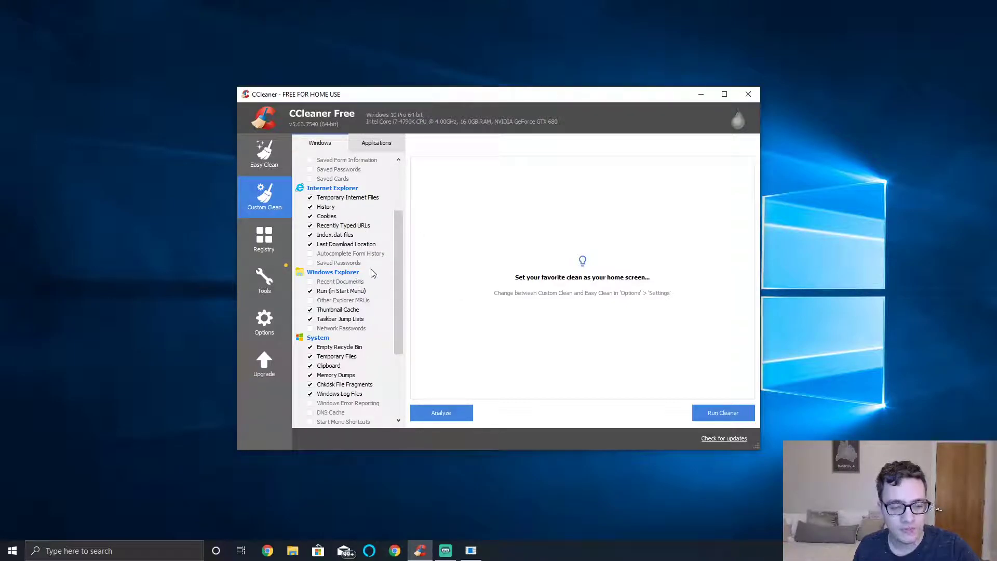
Untick Thumbnail Cache under Windows Explorer and scroll back to the top of the list
click(310, 310)
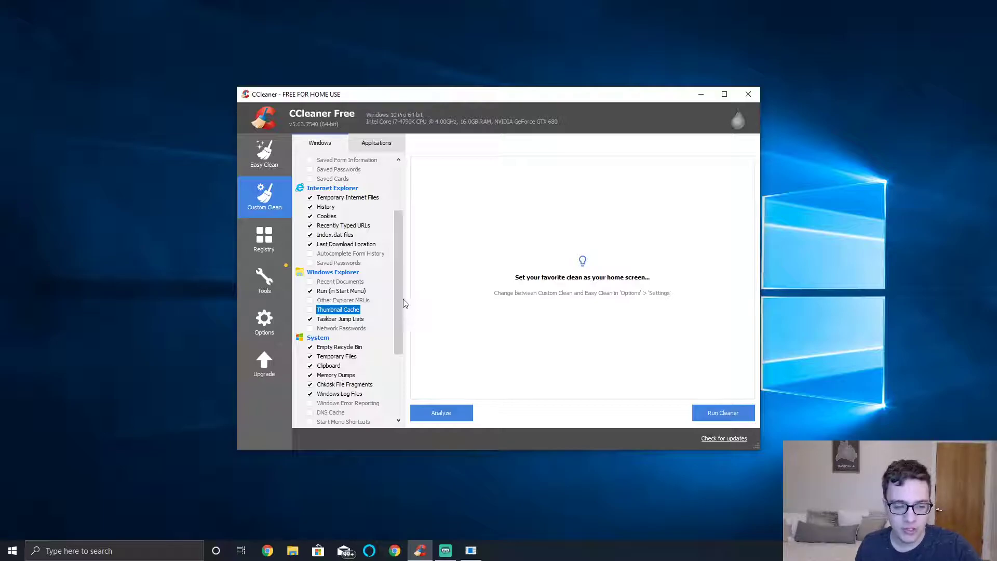
scroll(393, 288, down, 1)
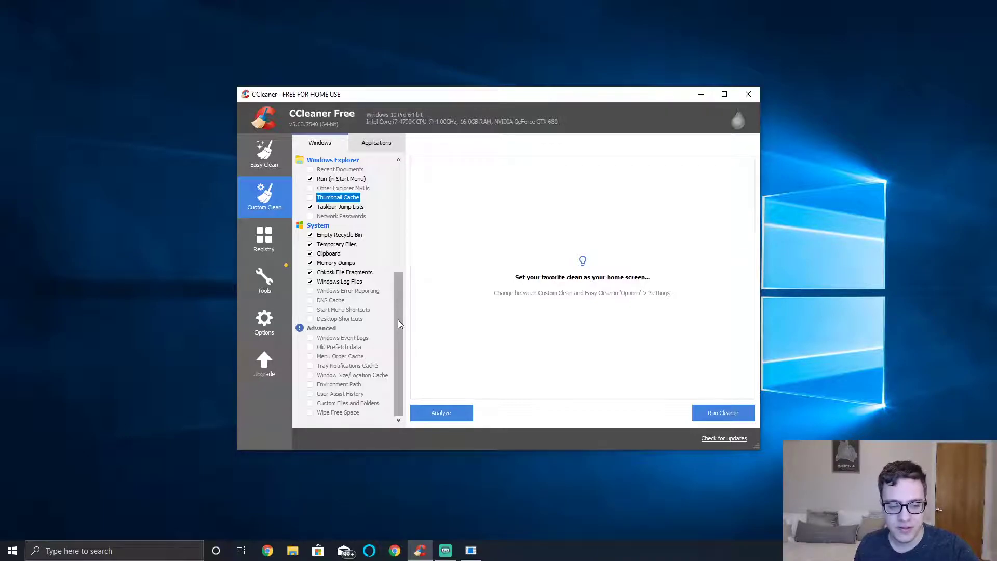
drag(394, 359, 395, 325)
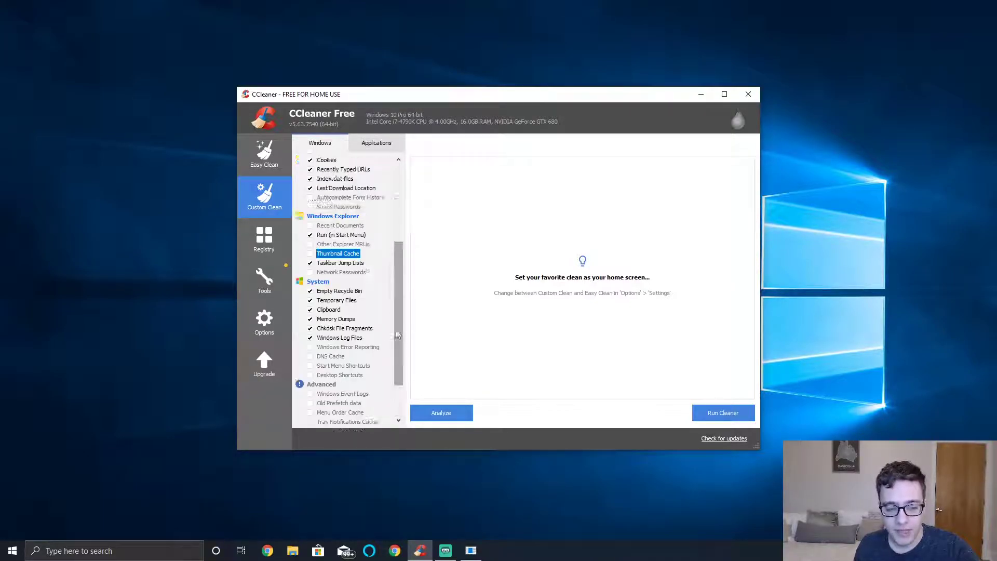
scroll(394, 322, up, 3)
Analyse the custom selection and clean the 5.50 MB of Internet Explorer temp and Windows log files
click(465, 412)
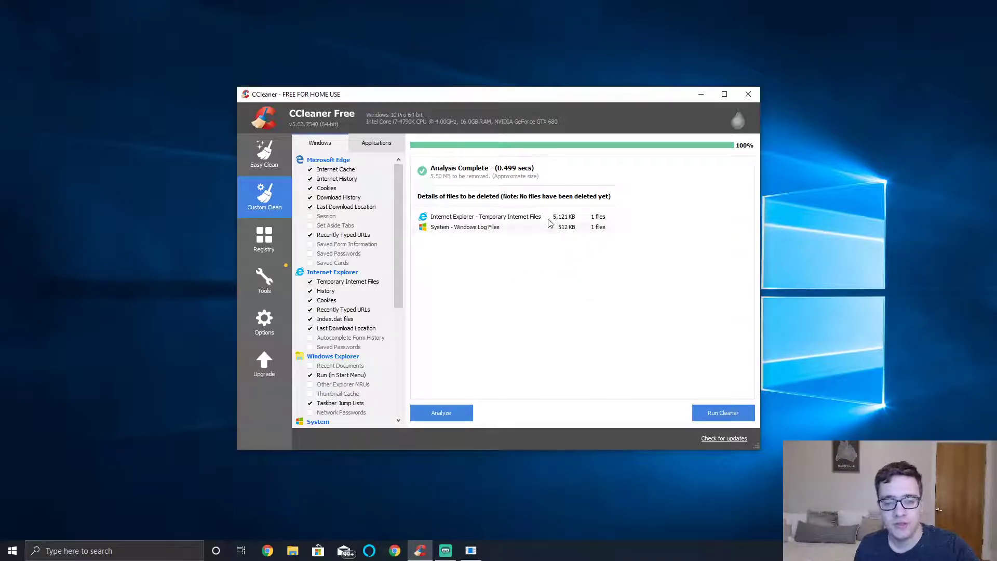
click(549, 221)
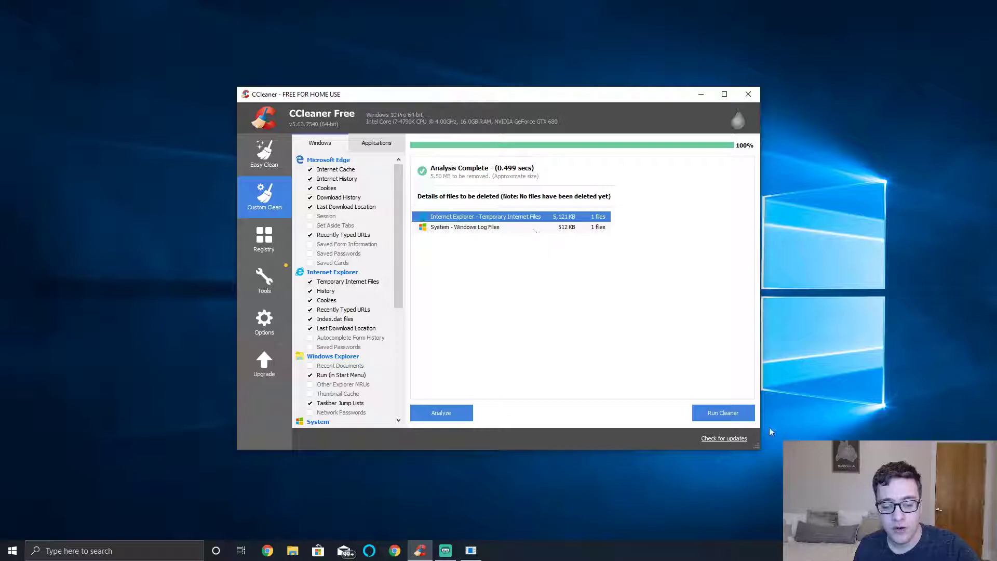
click(722, 412)
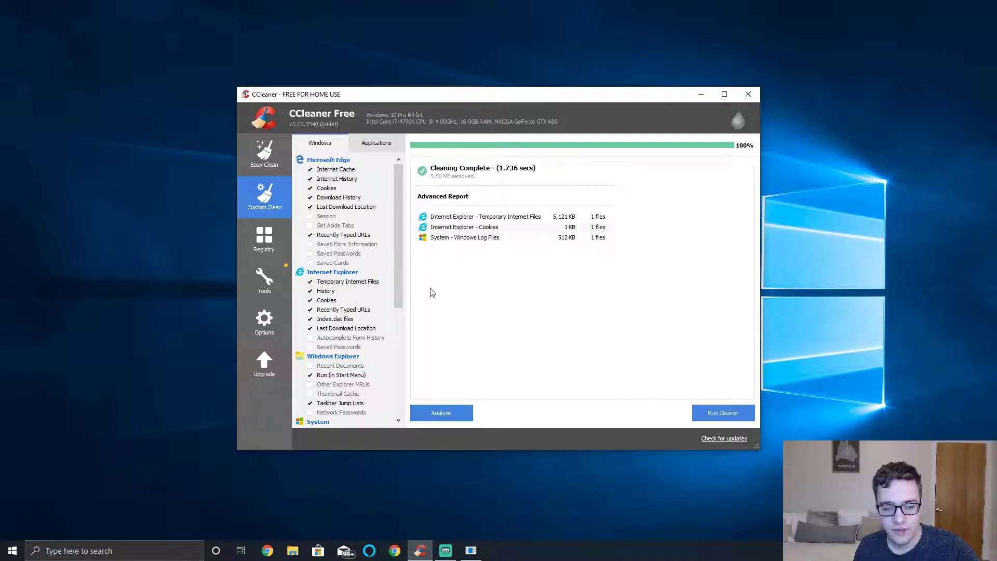
Check the Applications items, then start a Registry scan for issues
click(385, 148)
scroll(373, 280, up, 6)
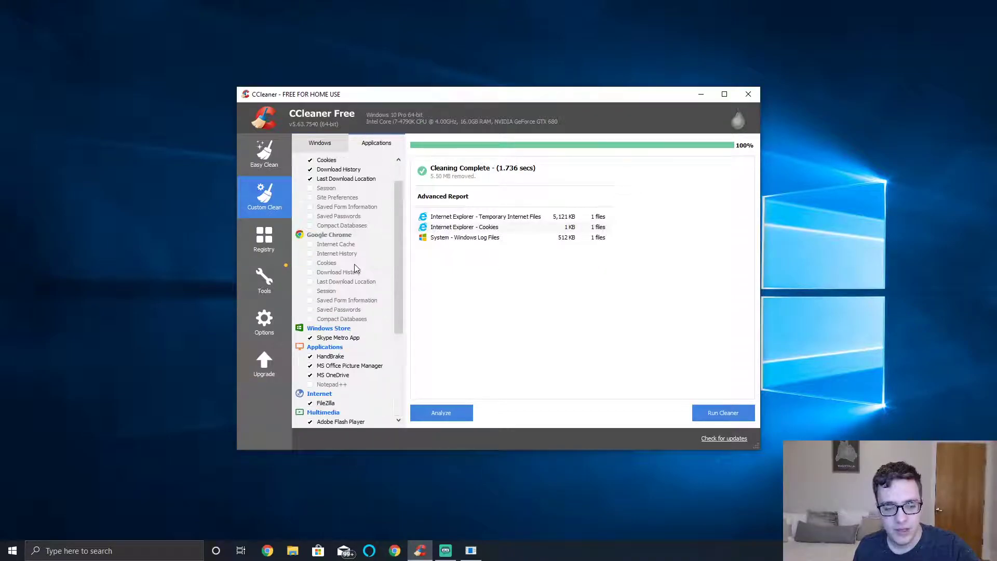
scroll(379, 293, down, 6)
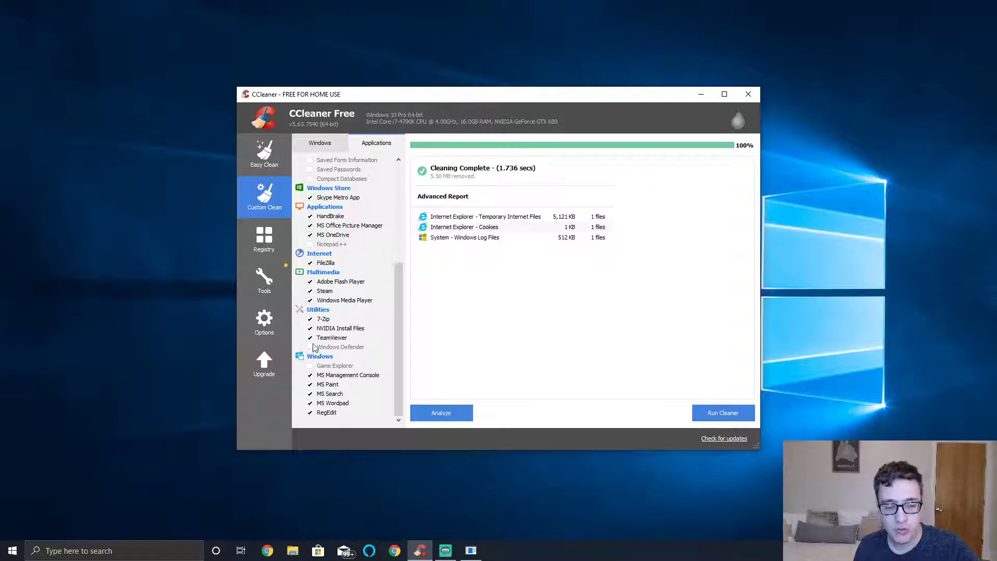
click(265, 239)
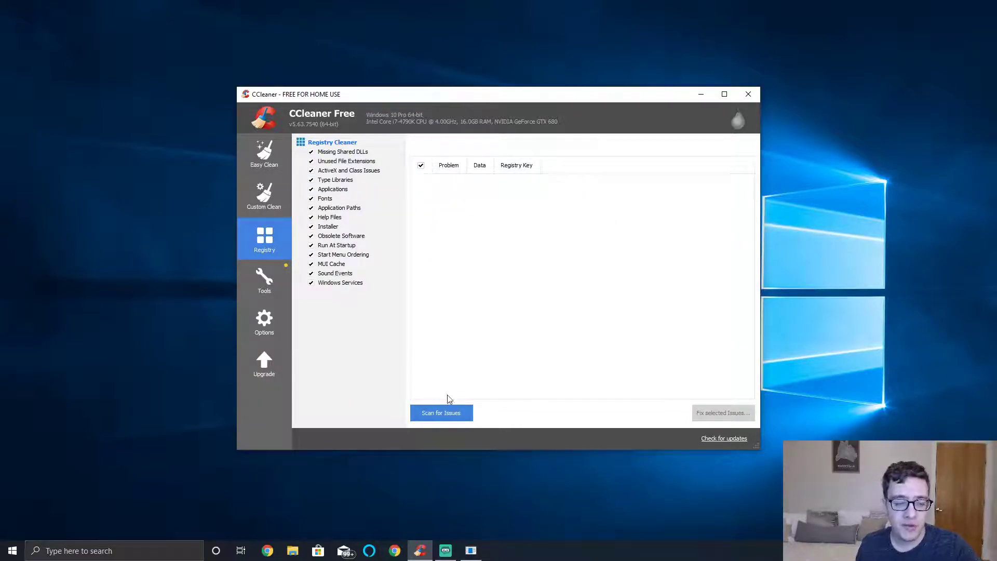
click(447, 410)
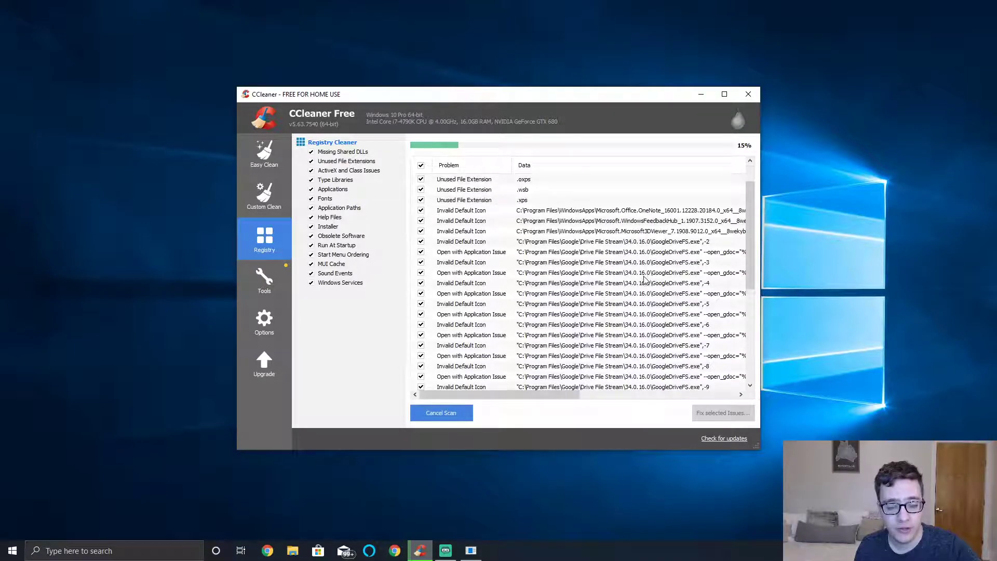
Scroll through the finished registry scan results, from unused file extensions to obsolete software keys
scroll(643, 286, up, 10)
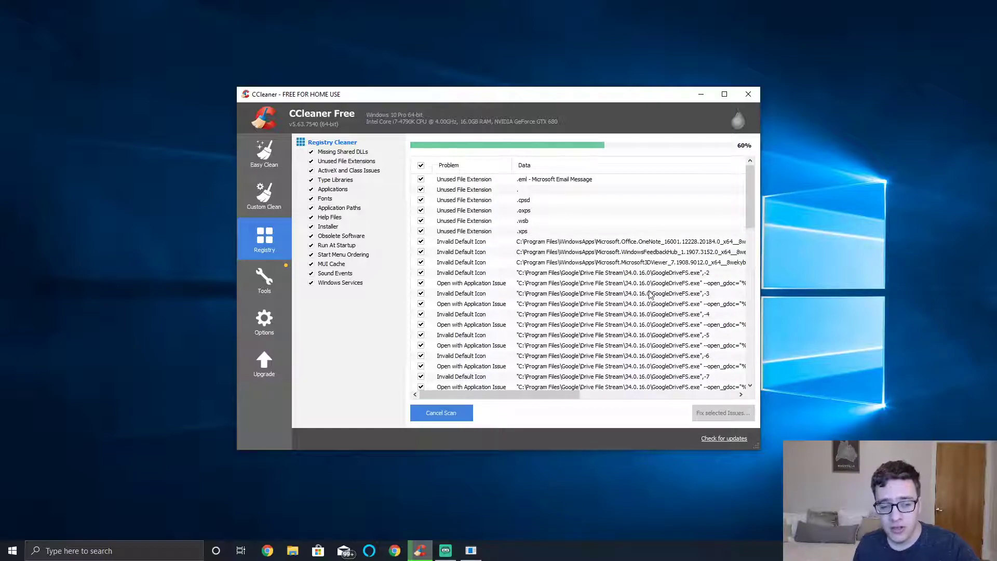
mouse_move(751, 183)
mouse_down()
mouse_move(765, 326)
mouse_move(753, 343)
mouse_move(748, 170)
mouse_up()
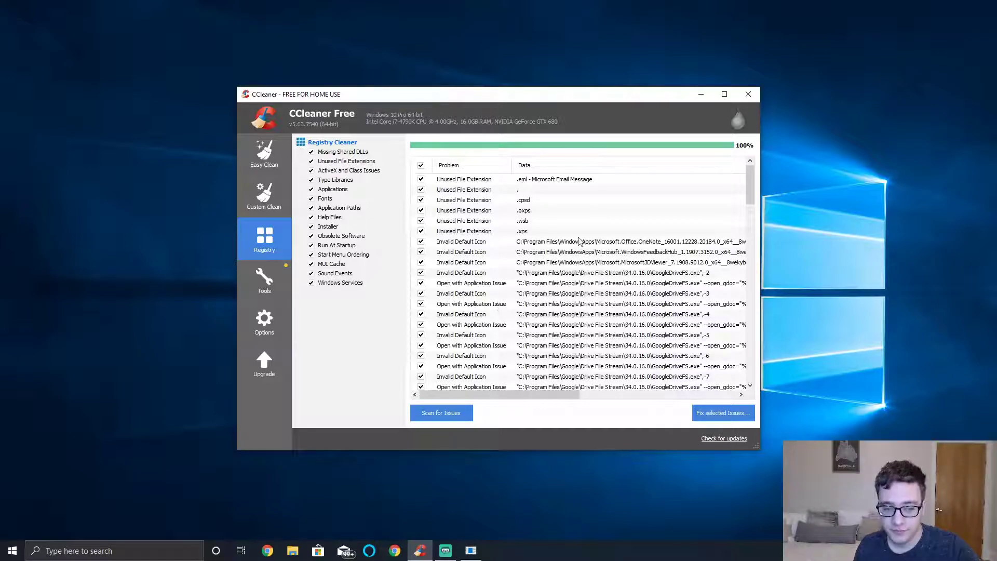
scroll(649, 232, down, 10)
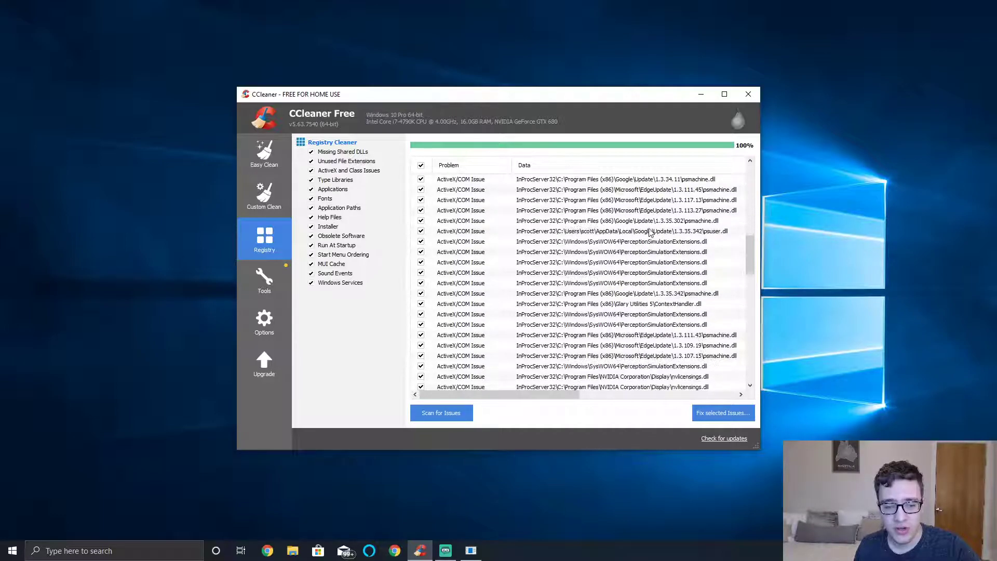
scroll(649, 232, down, 1)
scroll(633, 241, up, 7)
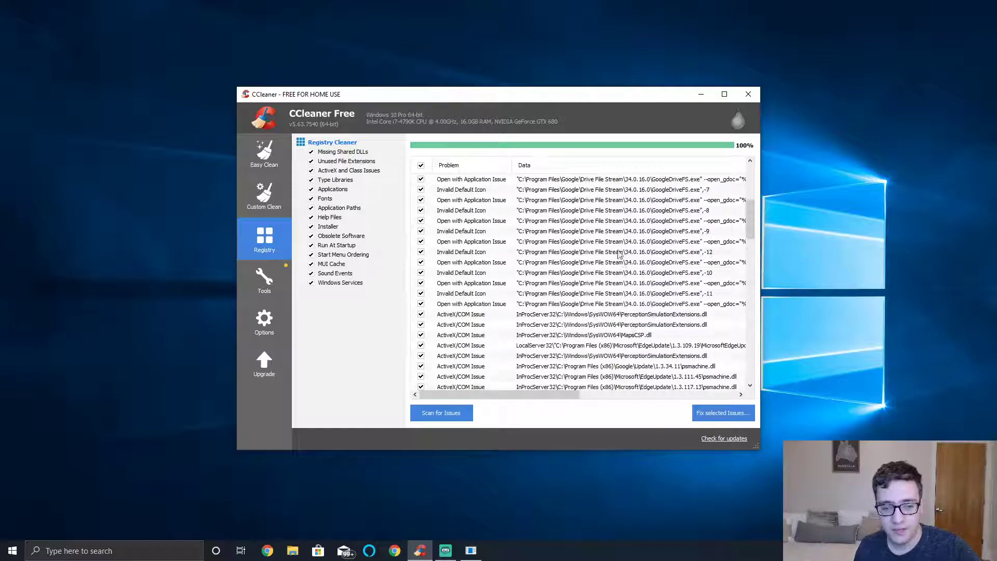
scroll(605, 283, down, 10)
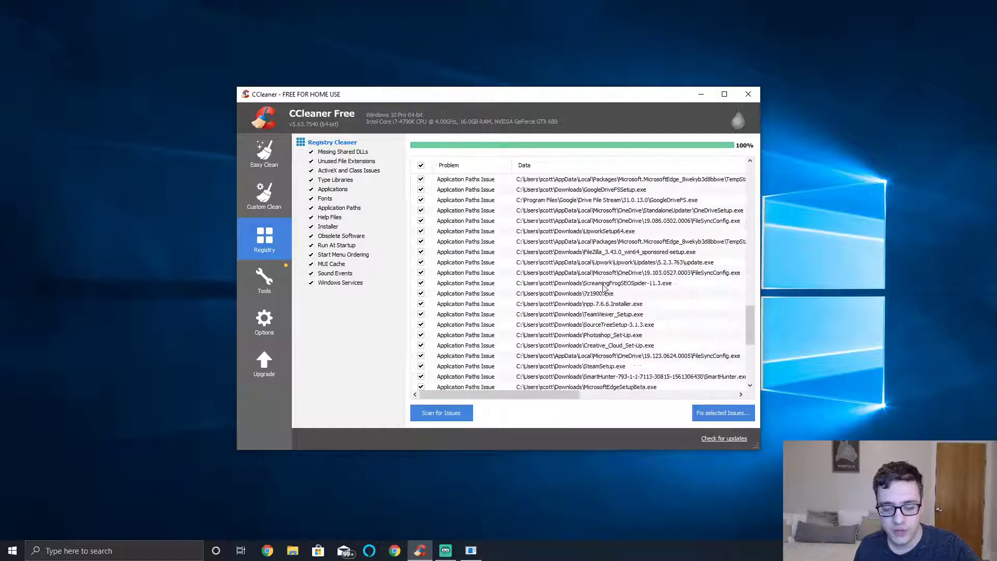
scroll(605, 286, down, 6)
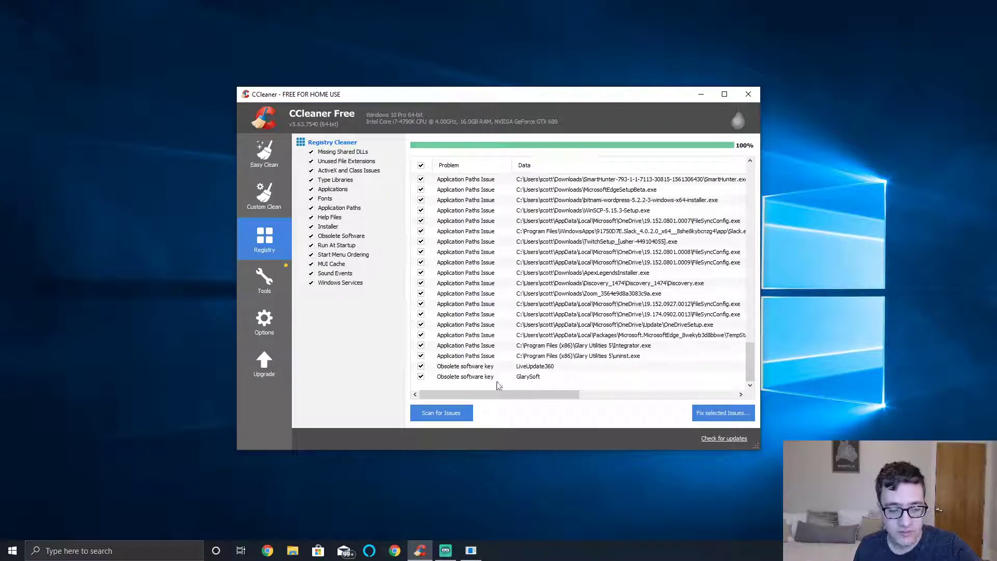
scroll(493, 374, up, 15)
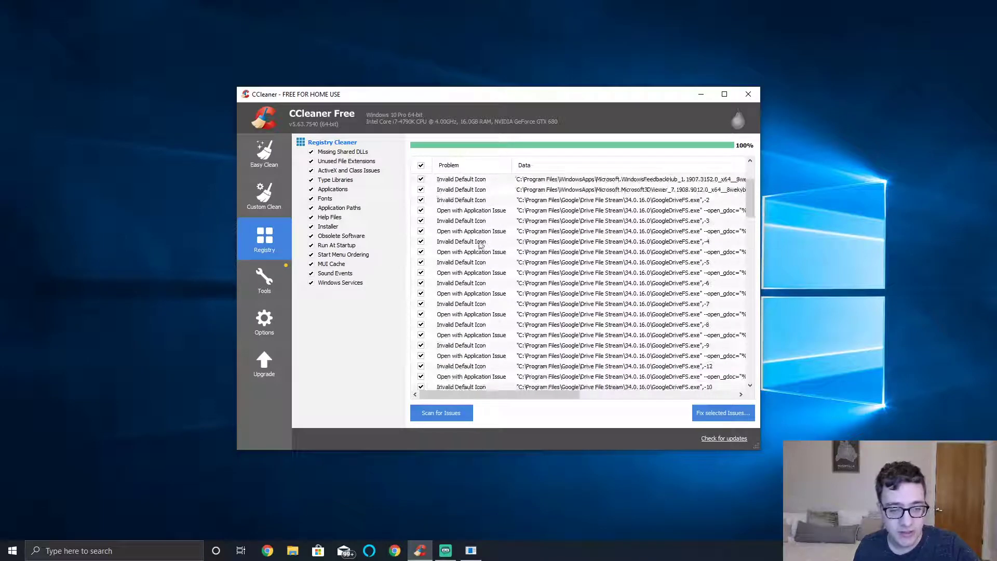
scroll(482, 250, up, 3)
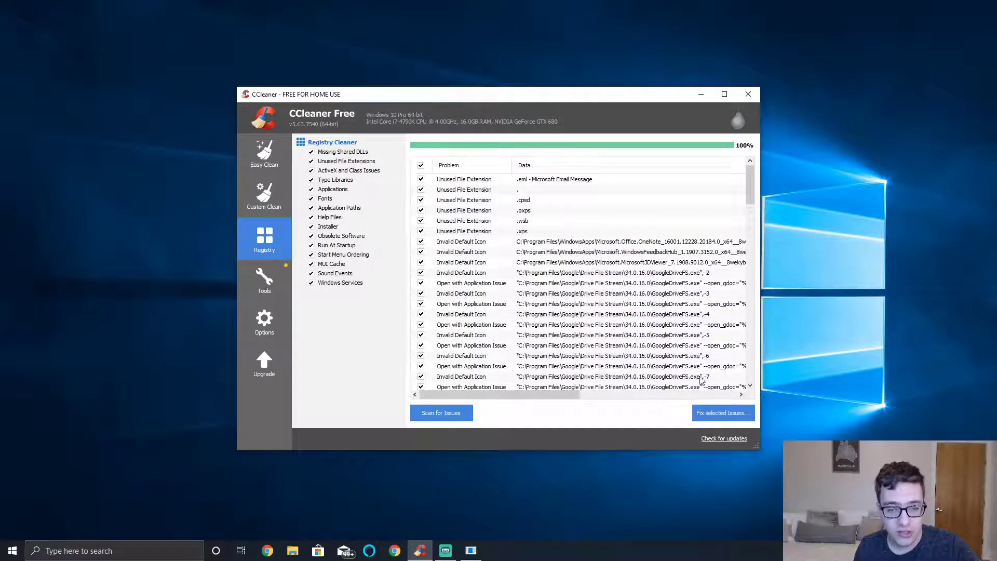
Fix all 111 selected registry issues after answering the backup prompt, then close the fix window
click(722, 414)
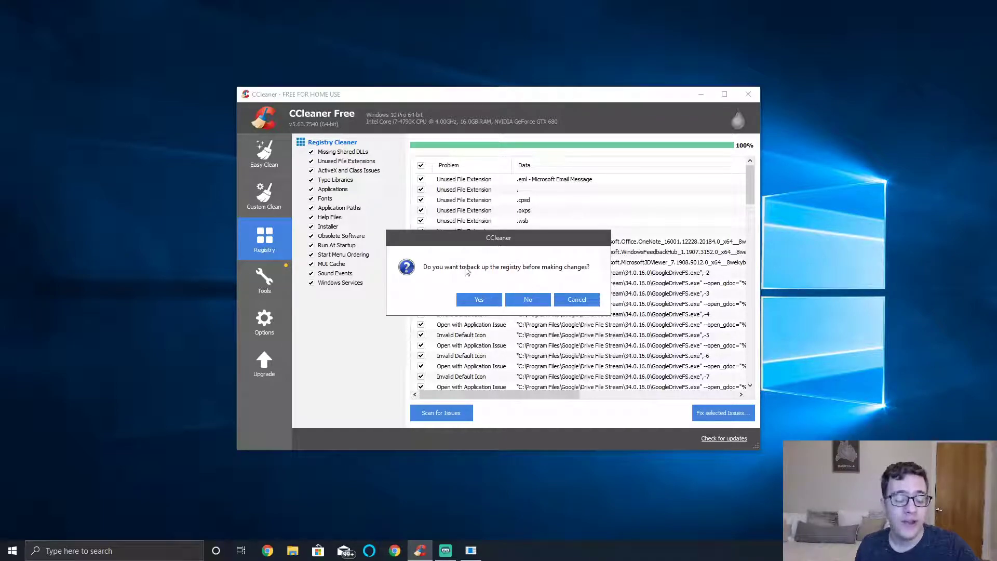
click(528, 305)
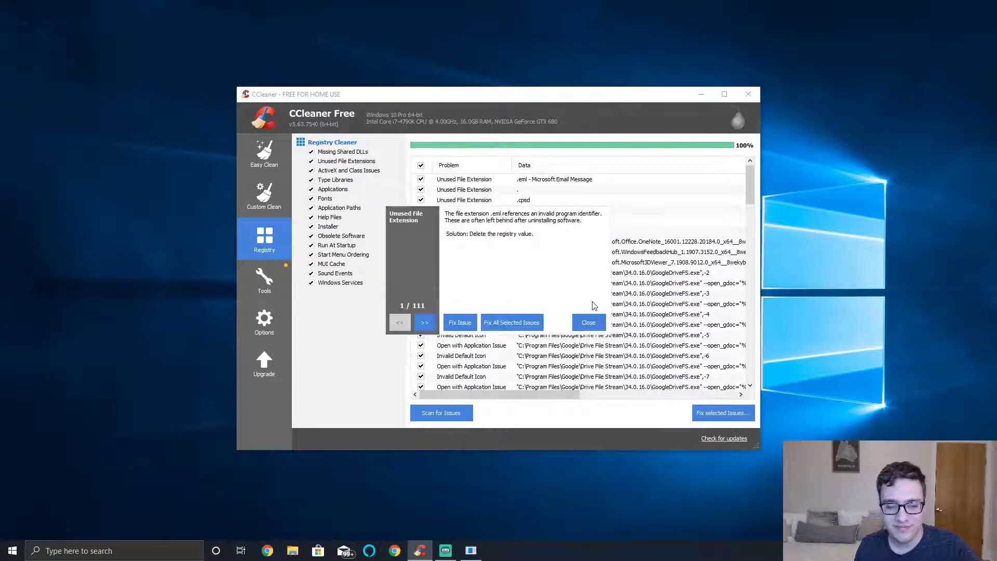
click(494, 321)
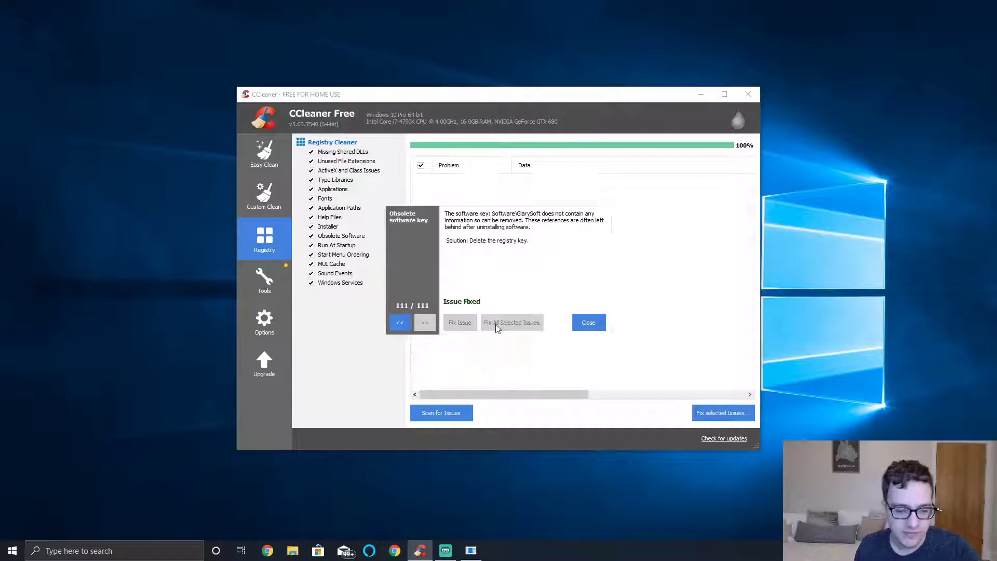
click(598, 329)
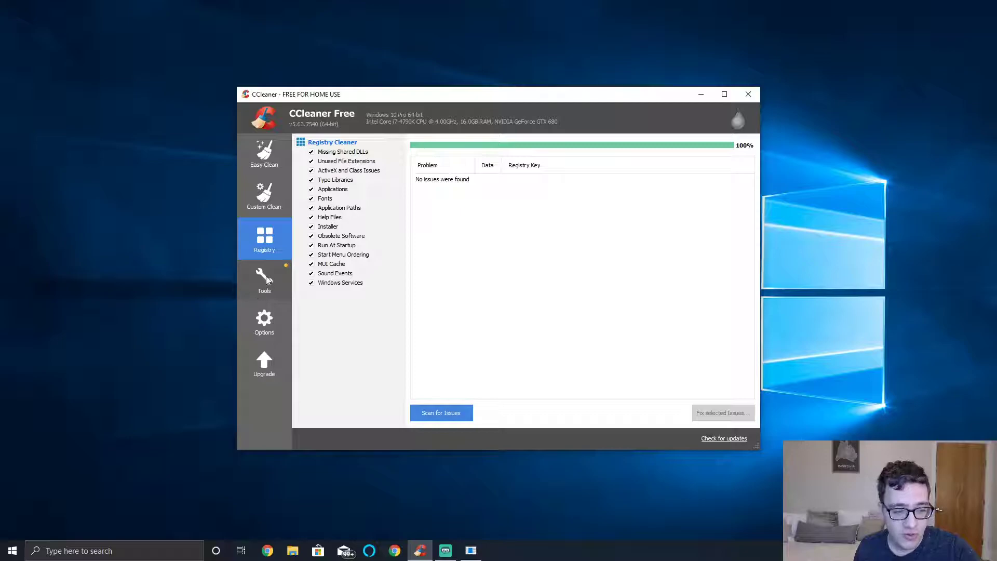
Open the Tools Uninstall list and scroll through the installed programs
click(265, 279)
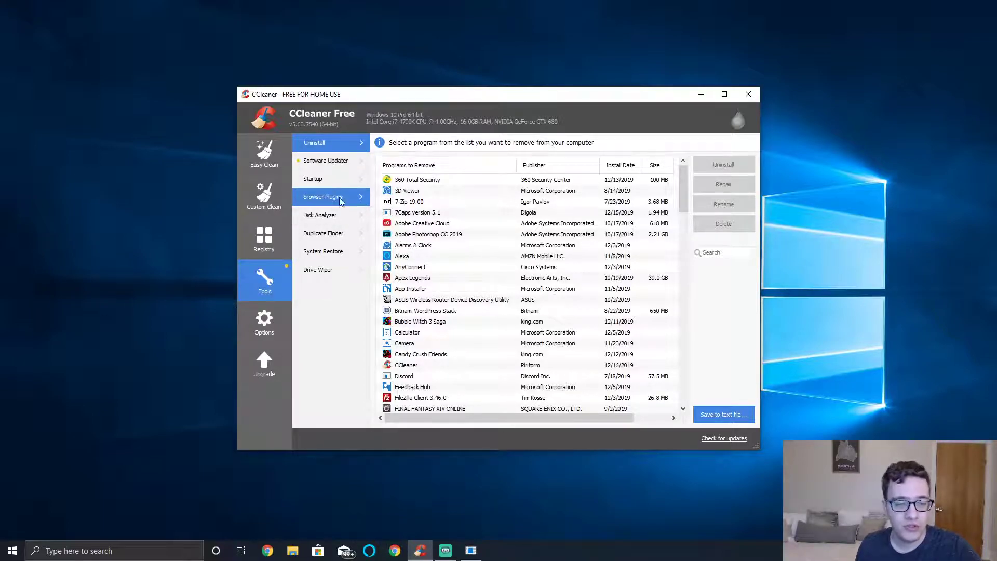
scroll(605, 217, down, 20)
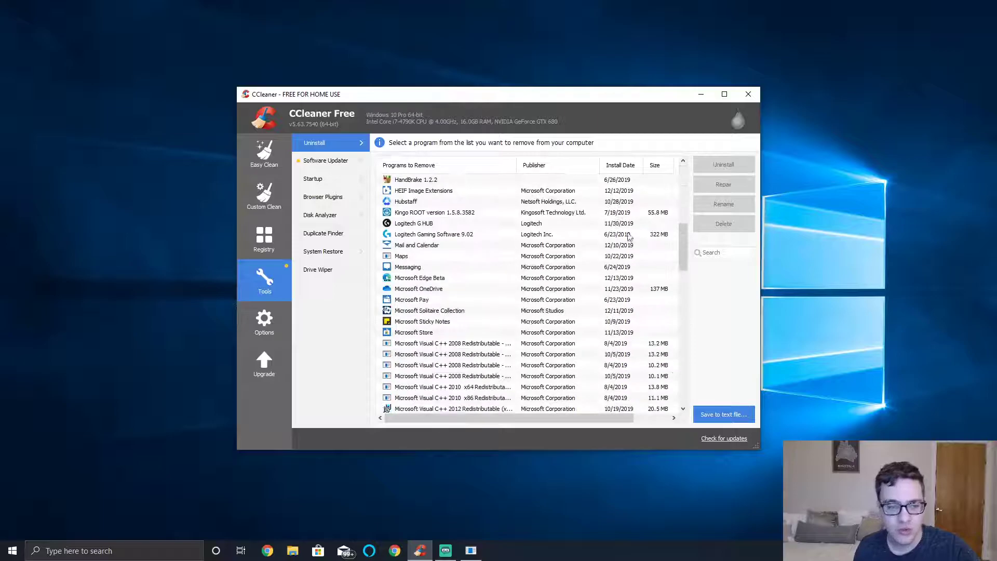
scroll(598, 325, down, 3)
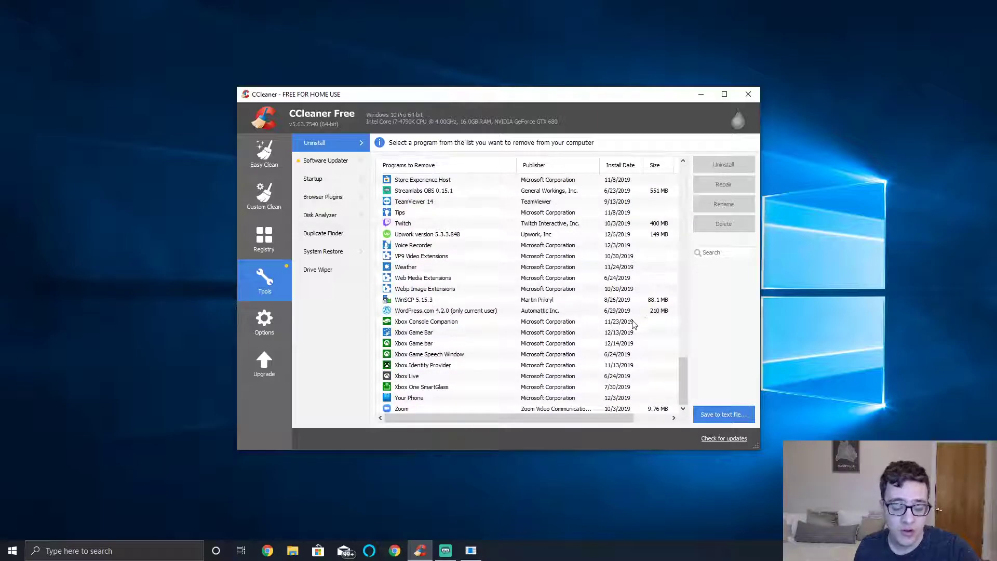
scroll(478, 286, up, 20)
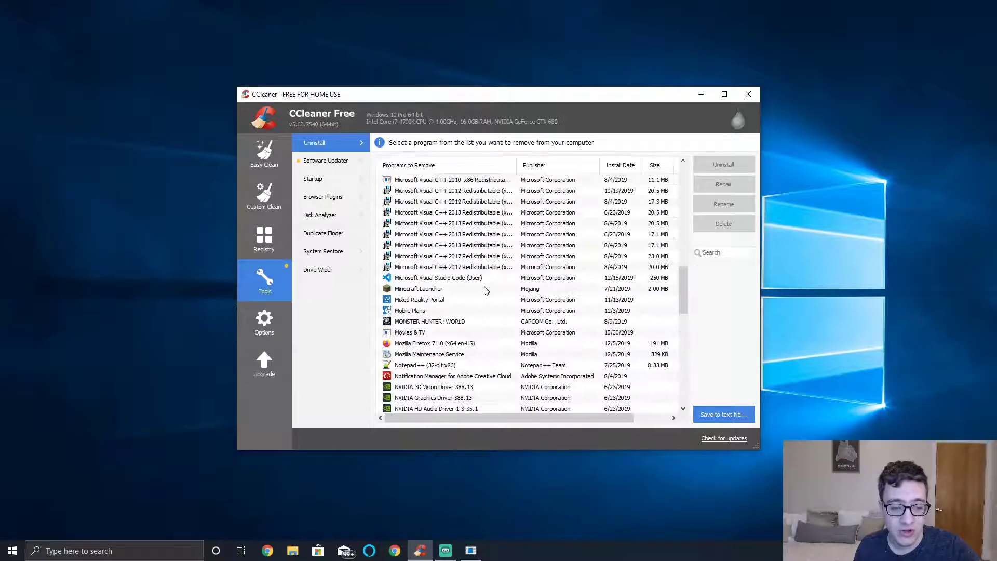
scroll(457, 277, down, 4)
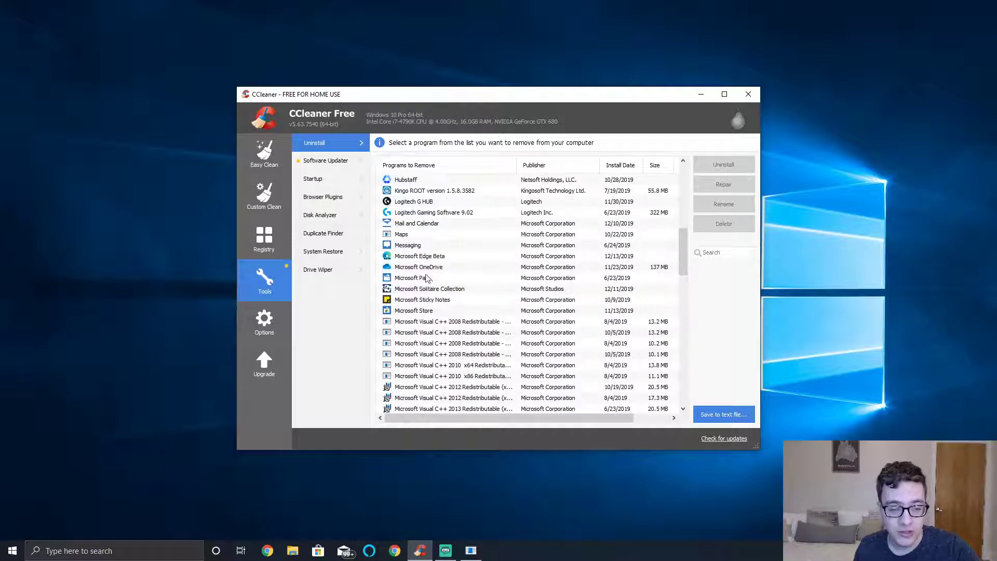
scroll(394, 281, up, 9)
scroll(387, 279, up, 1)
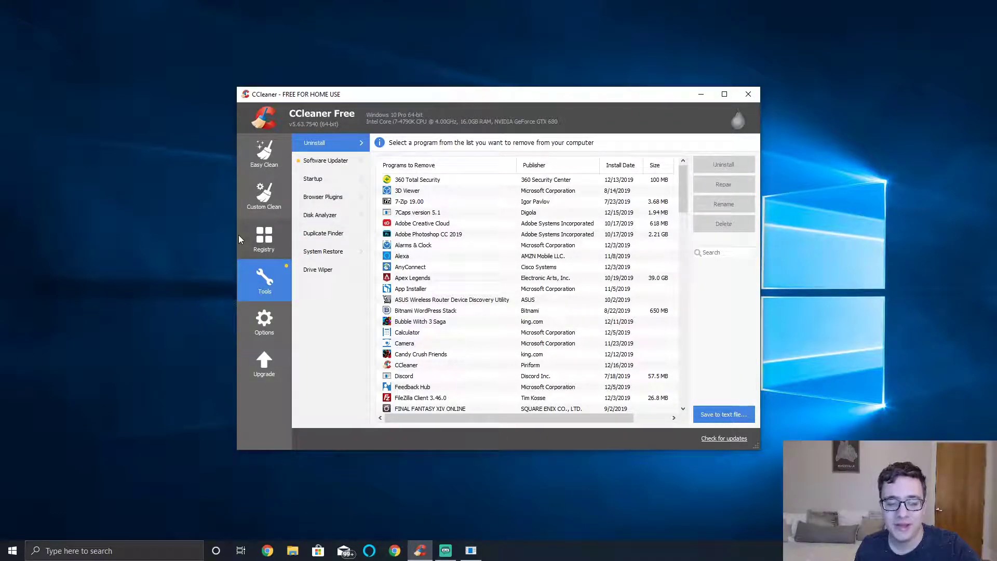
click(340, 158)
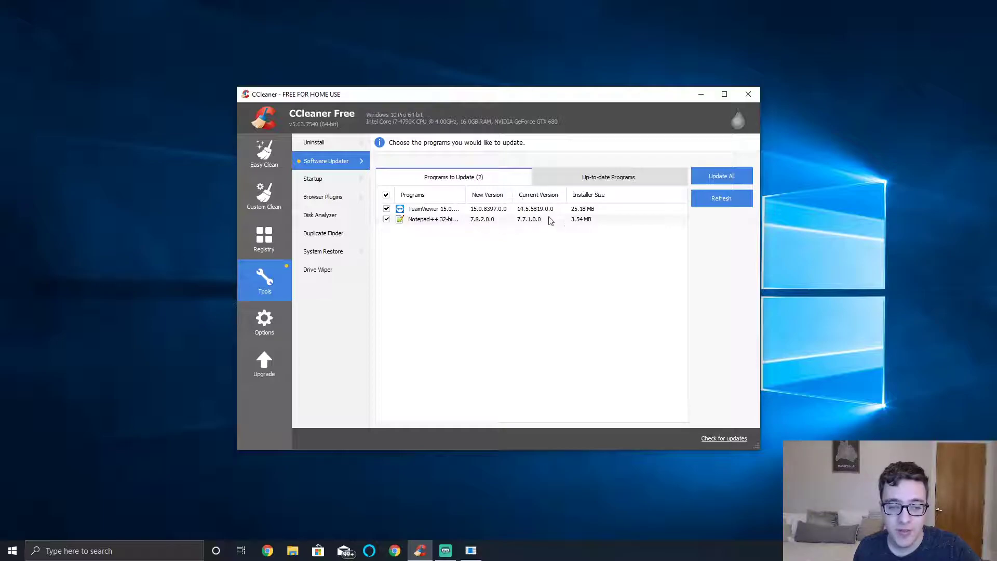
click(724, 178)
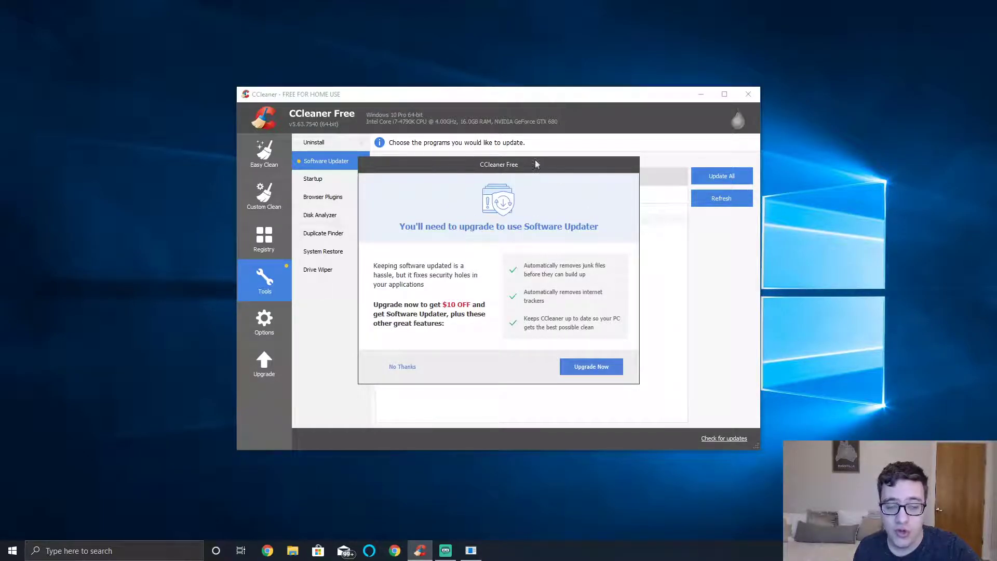
click(400, 367)
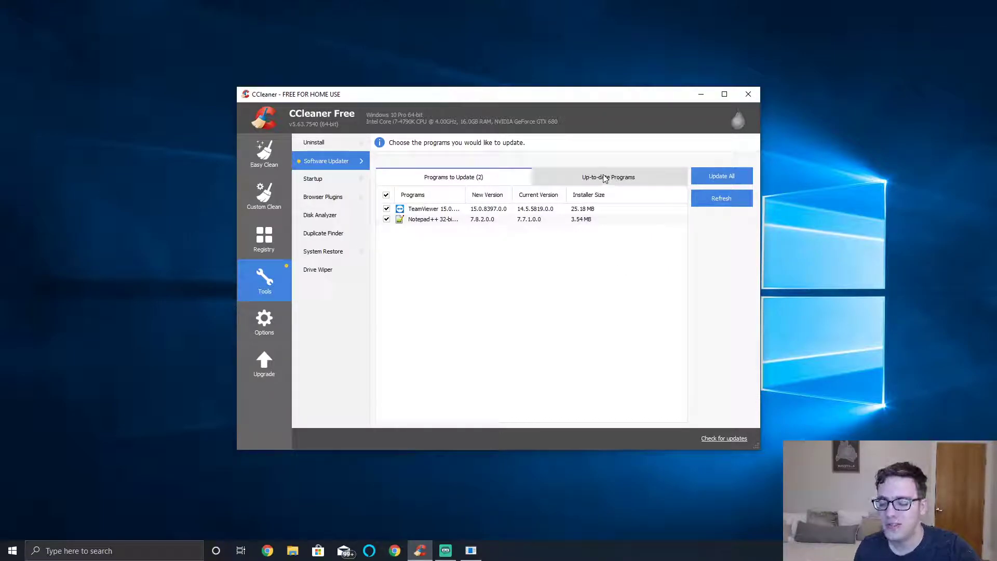
Open the Startup tool's program list and inspect entries such as QHSafeTray
click(352, 182)
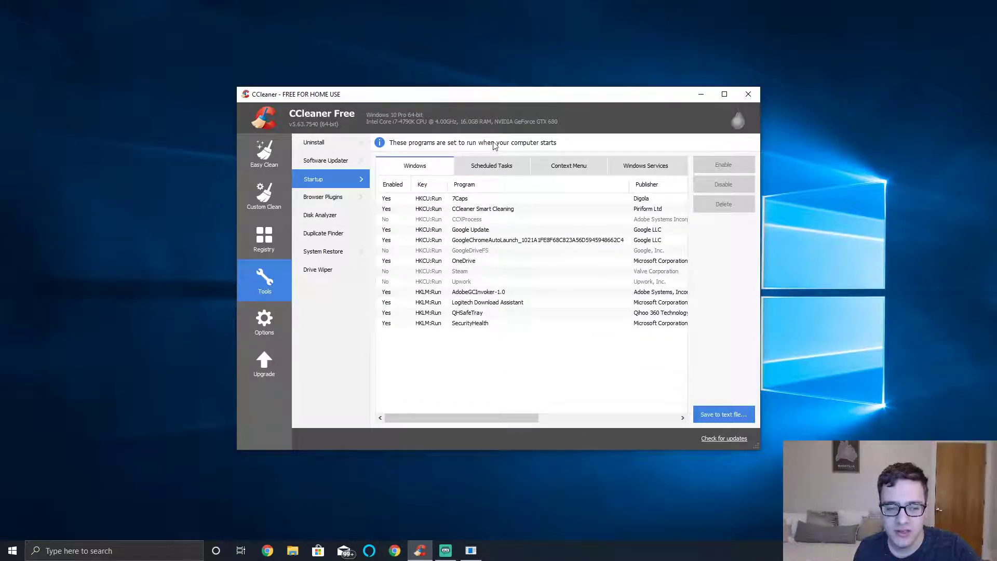
scroll(550, 281, right, 2)
scroll(565, 265, left, 2)
scroll(618, 213, right, 3)
scroll(492, 254, left, 3)
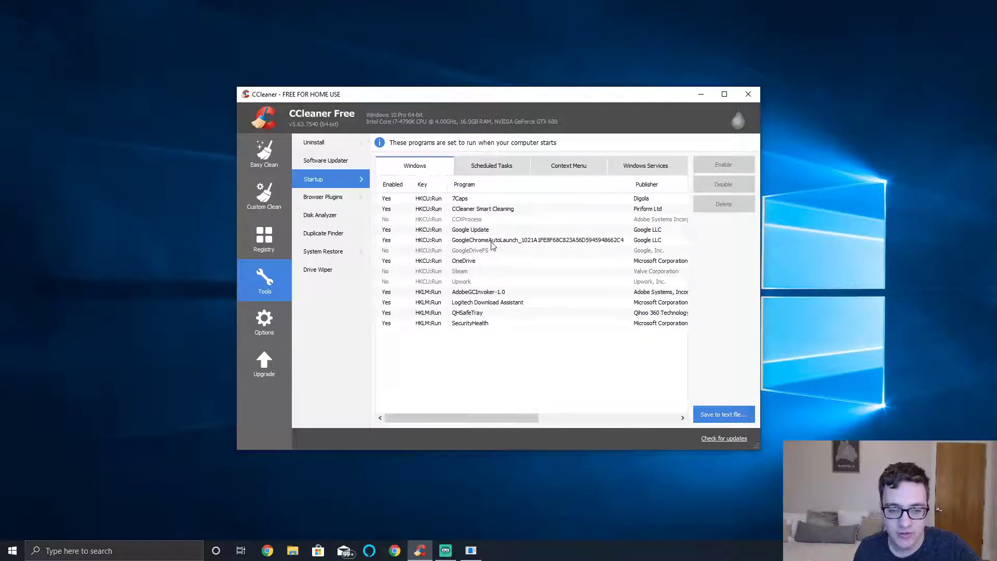
click(471, 316)
drag(501, 418, 593, 419)
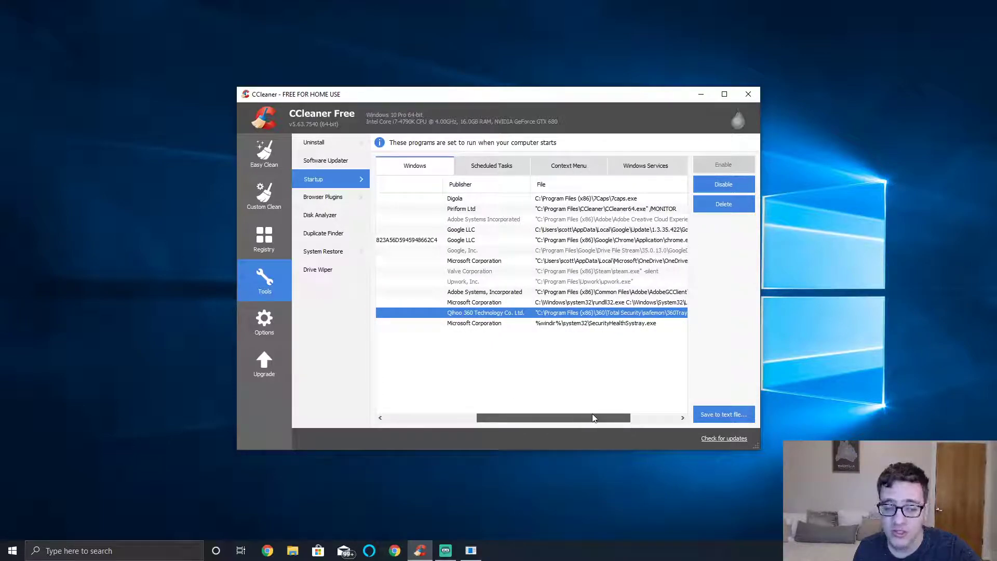
drag(591, 418, 500, 416)
Disable CCleaner Smart Cleaning at startup, sort by Enabled, then view Scheduled Tasks and Context Menu entries
click(421, 210)
double_click(421, 210)
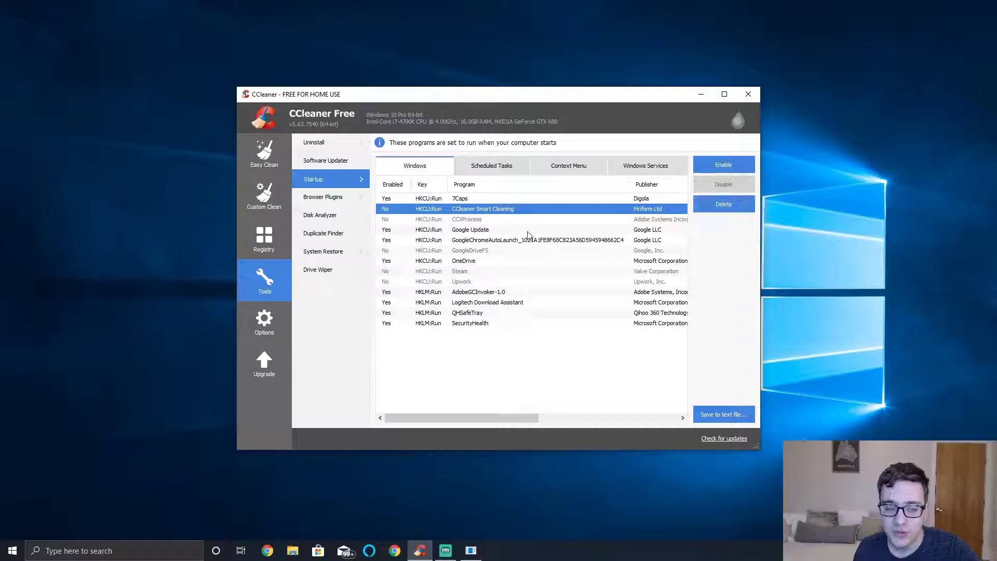
click(395, 186)
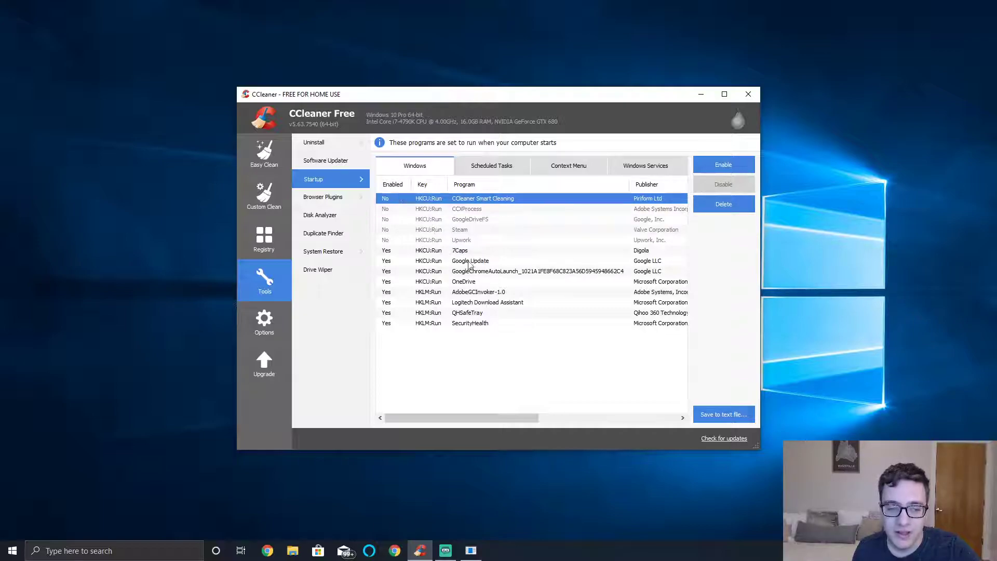
click(415, 326)
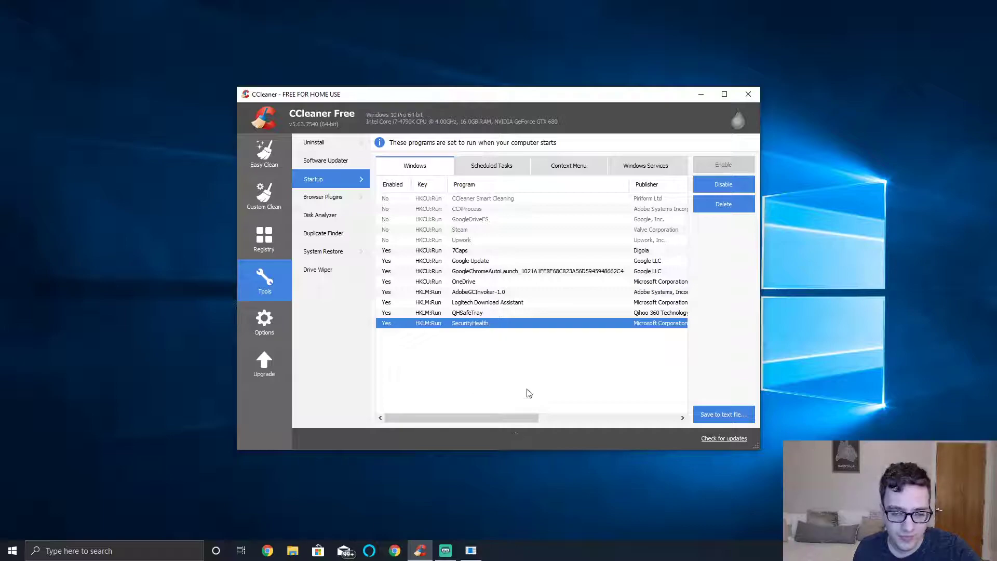
click(602, 292)
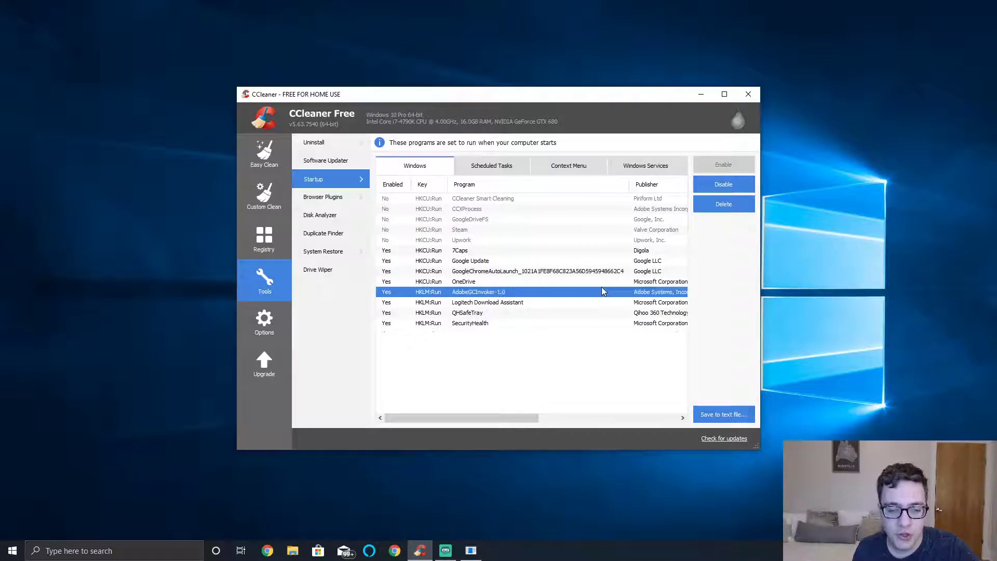
drag(501, 418, 522, 418)
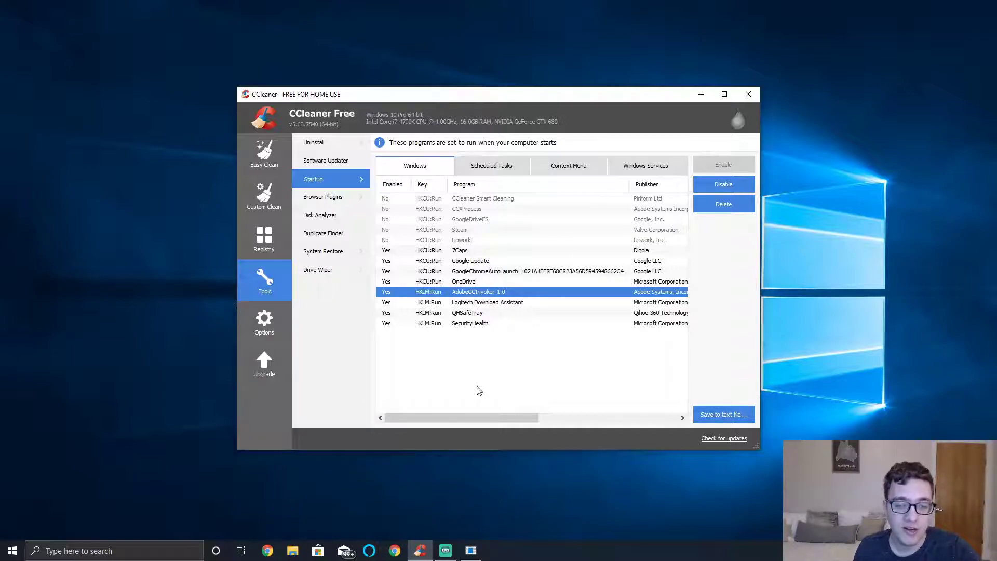
click(478, 251)
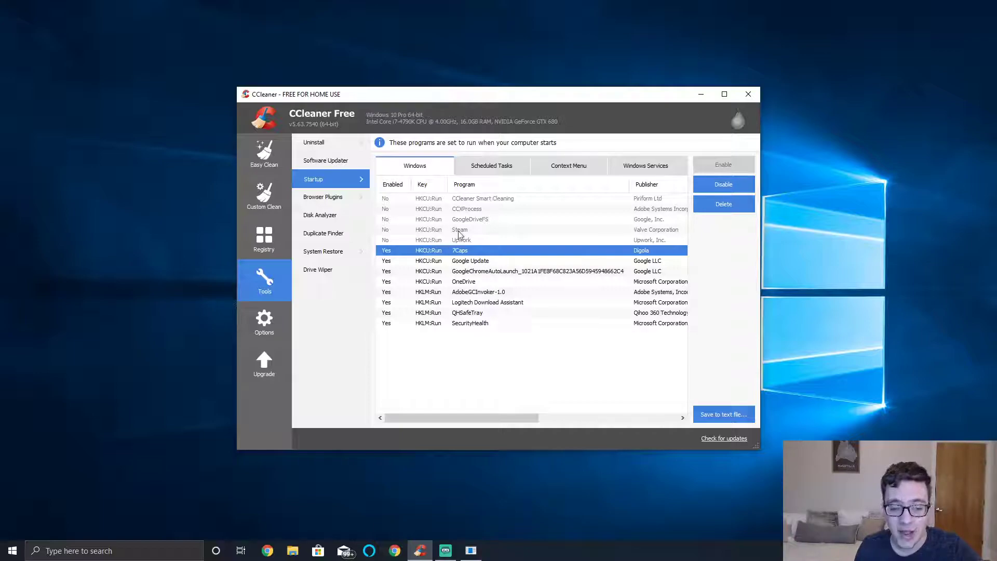
click(486, 170)
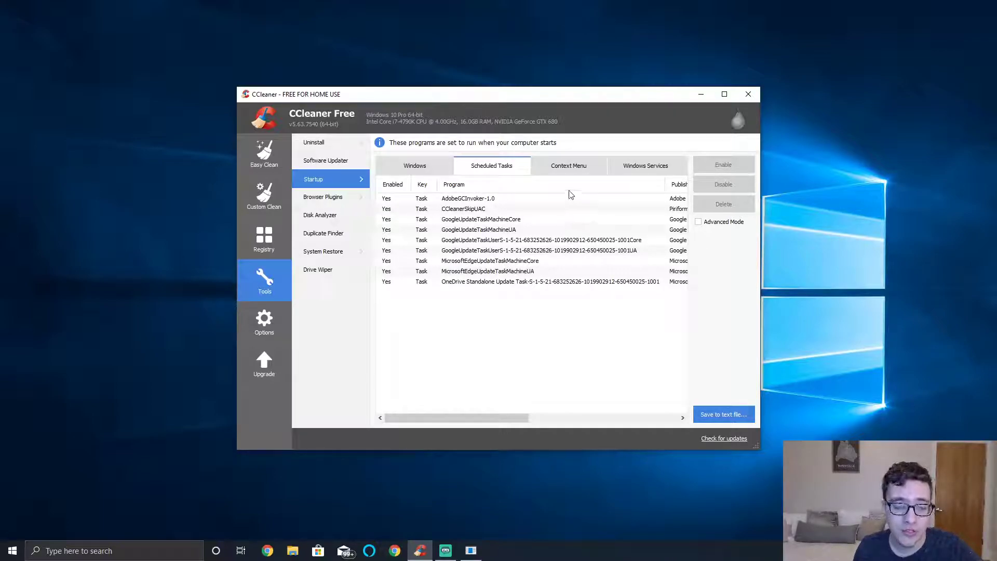
click(556, 172)
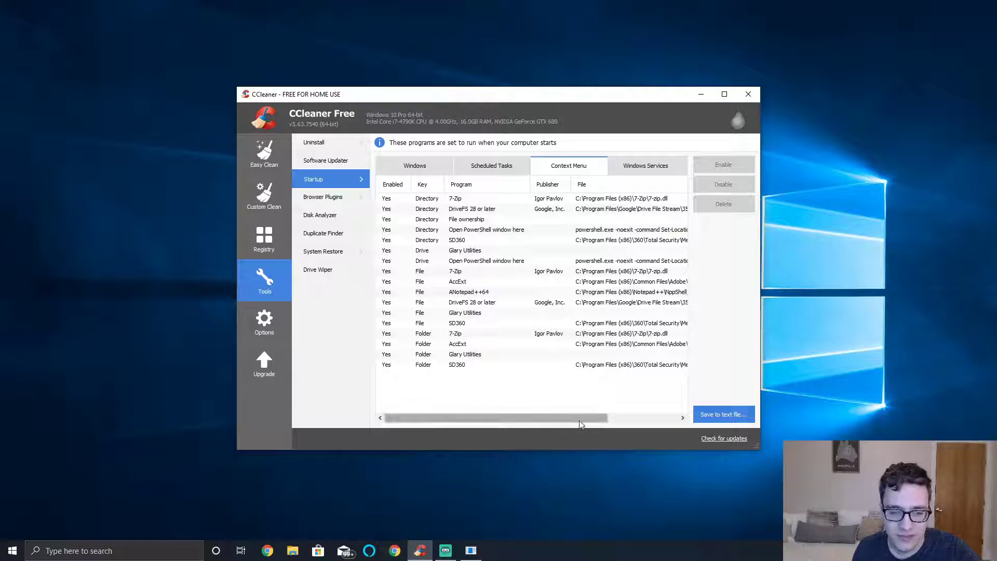
Delete the Glary Utilities drive entry from the context menu list and confirm its permanent removal
drag(579, 420, 559, 415)
click(452, 323)
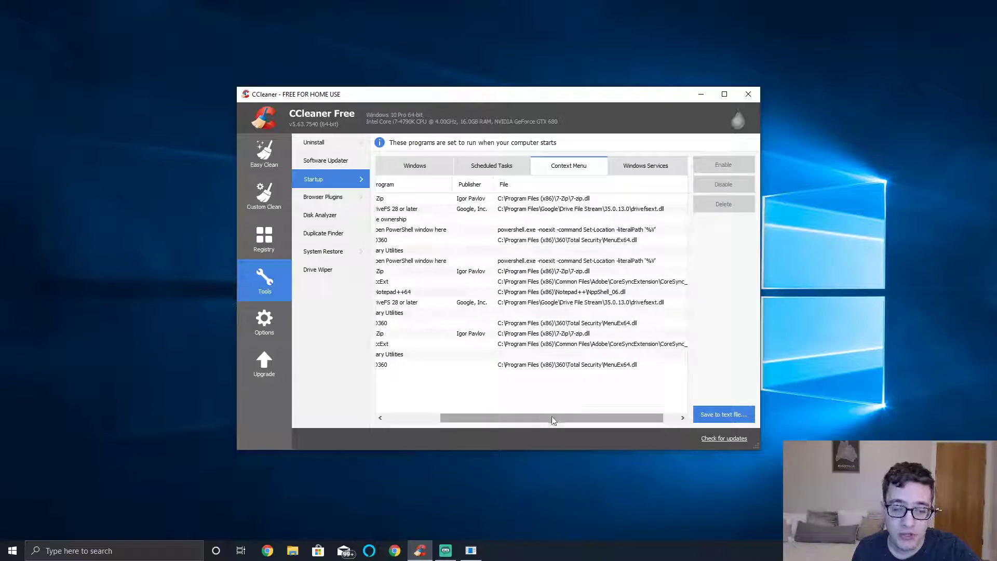
drag(516, 413, 419, 413)
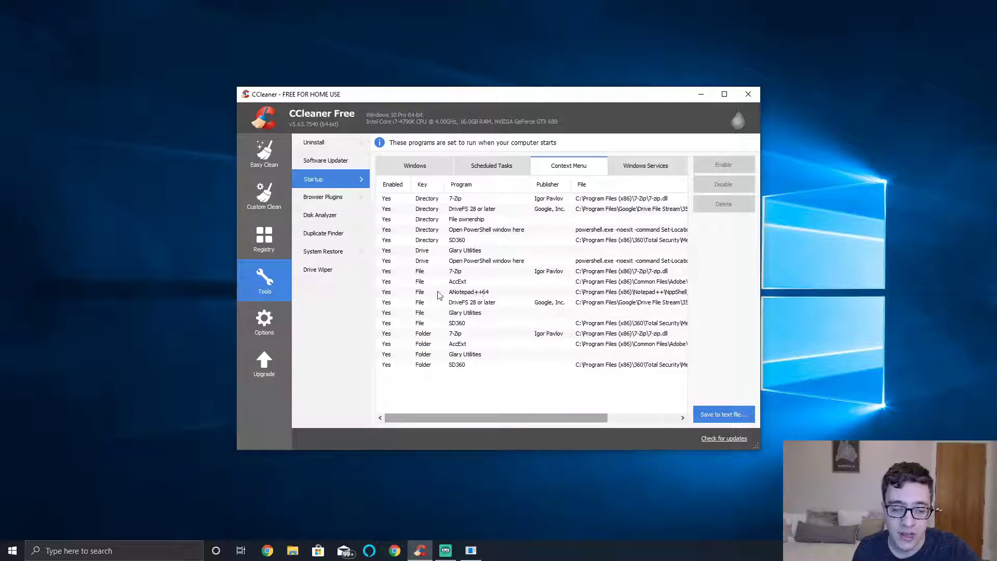
right_click(19, 242)
key(Escape)
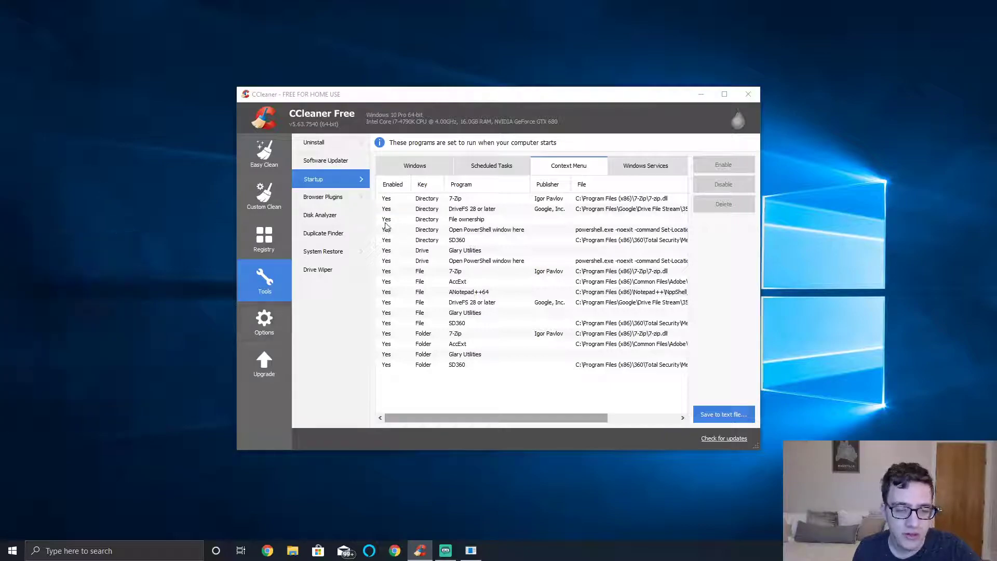
click(469, 249)
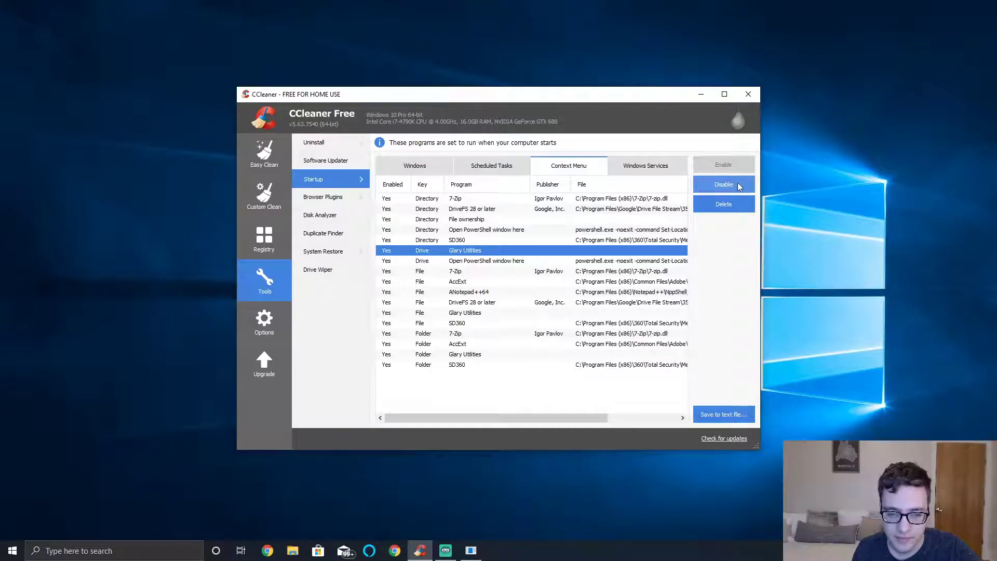
click(724, 204)
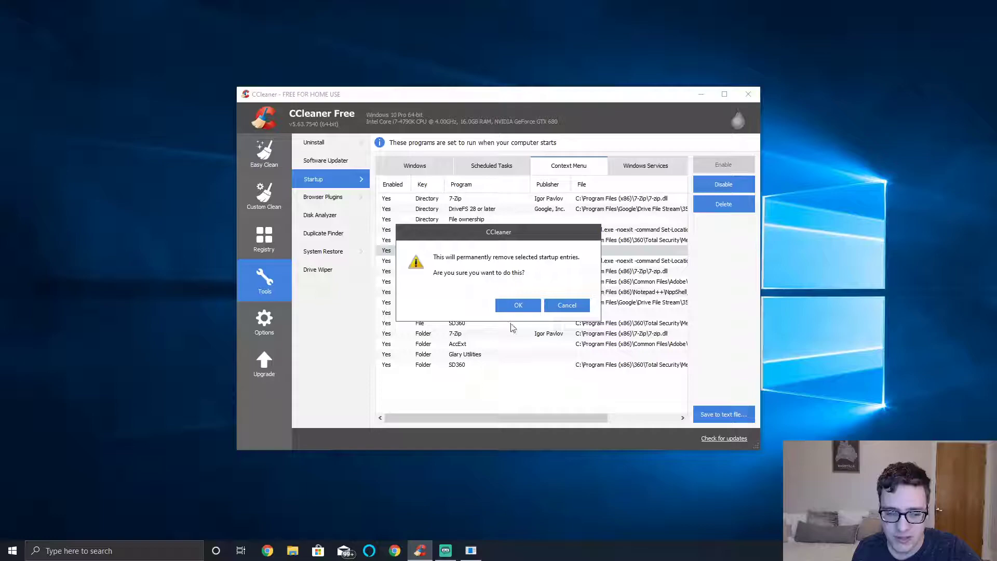
click(519, 305)
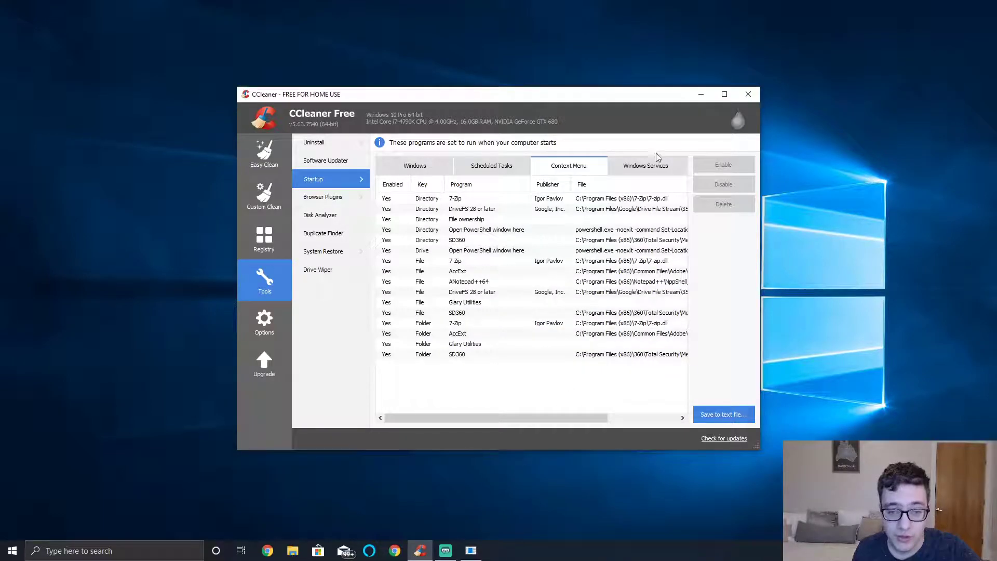
Show the Windows Services list in the Startup tool and scroll through the services
click(637, 165)
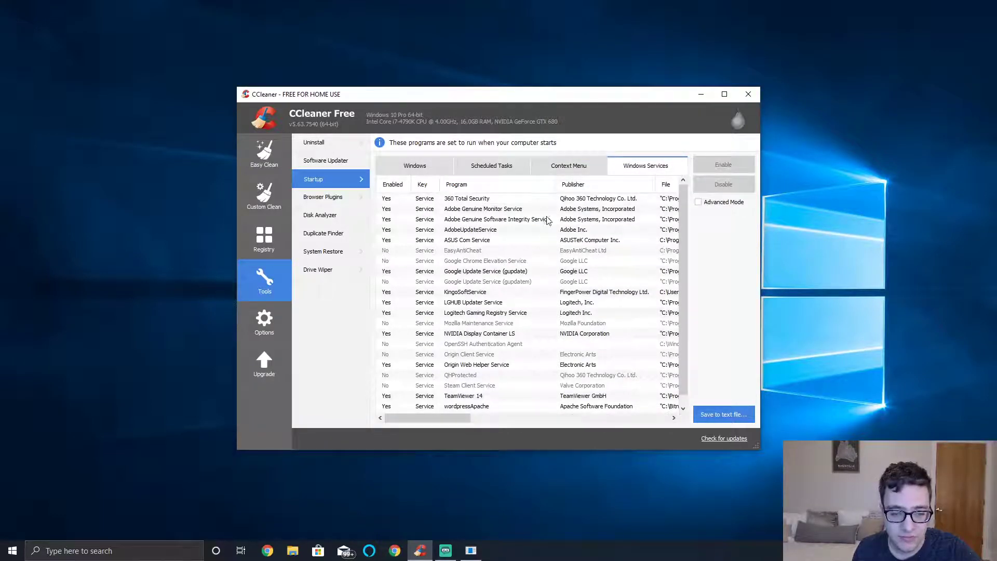
scroll(465, 358, down, 1)
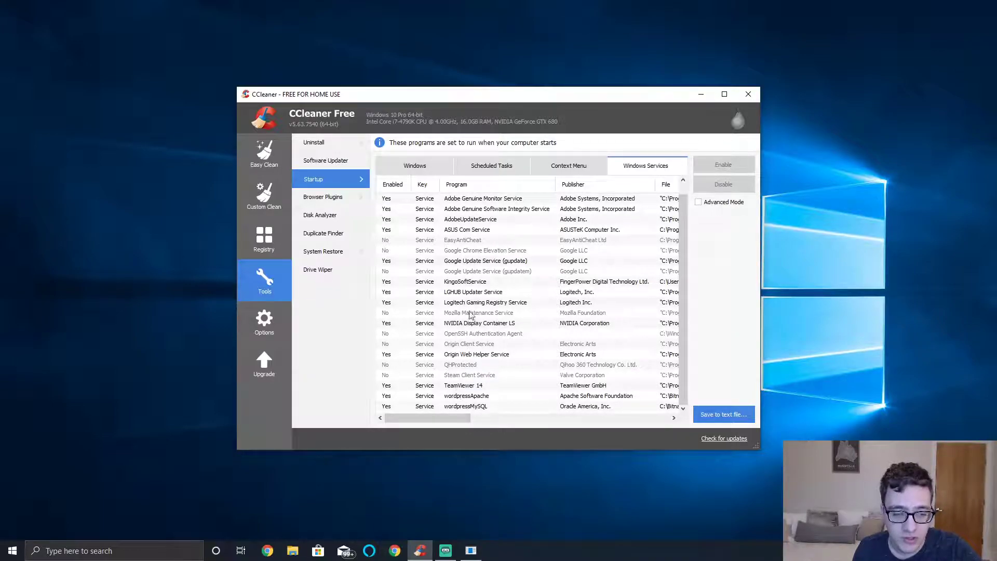
scroll(457, 365, up, 1)
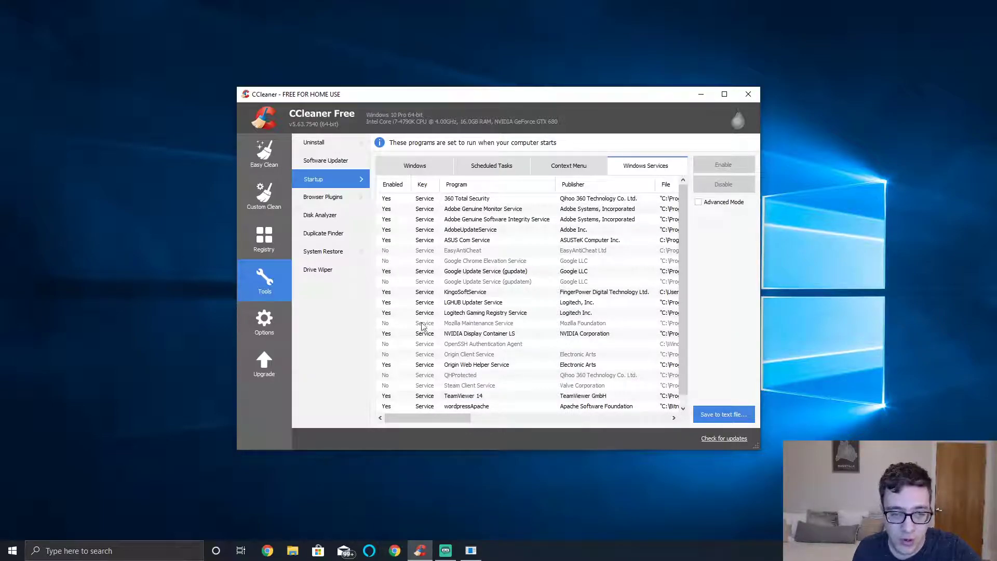
Open Browser Plugins and bring up the Firefox extensions list
click(337, 196)
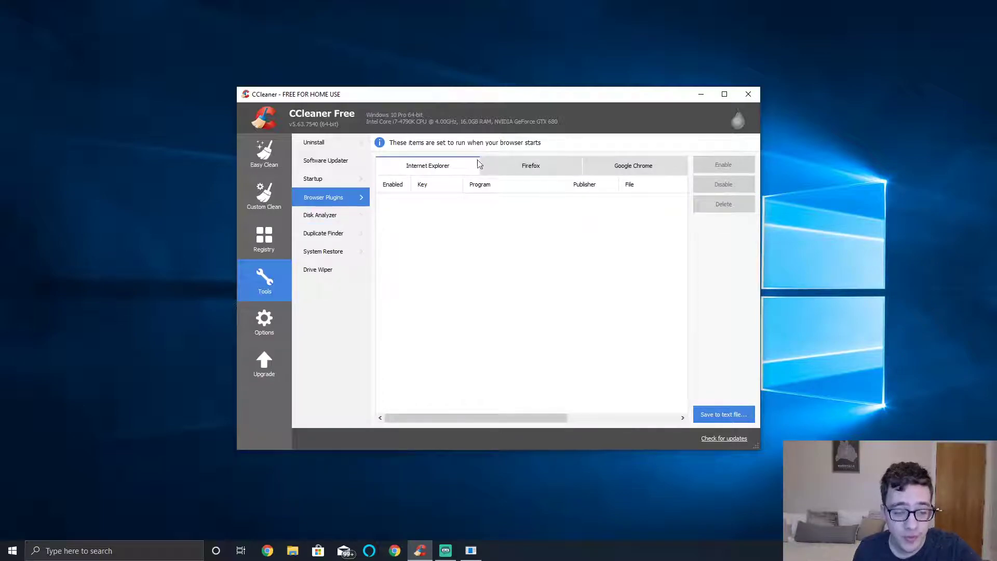
click(536, 167)
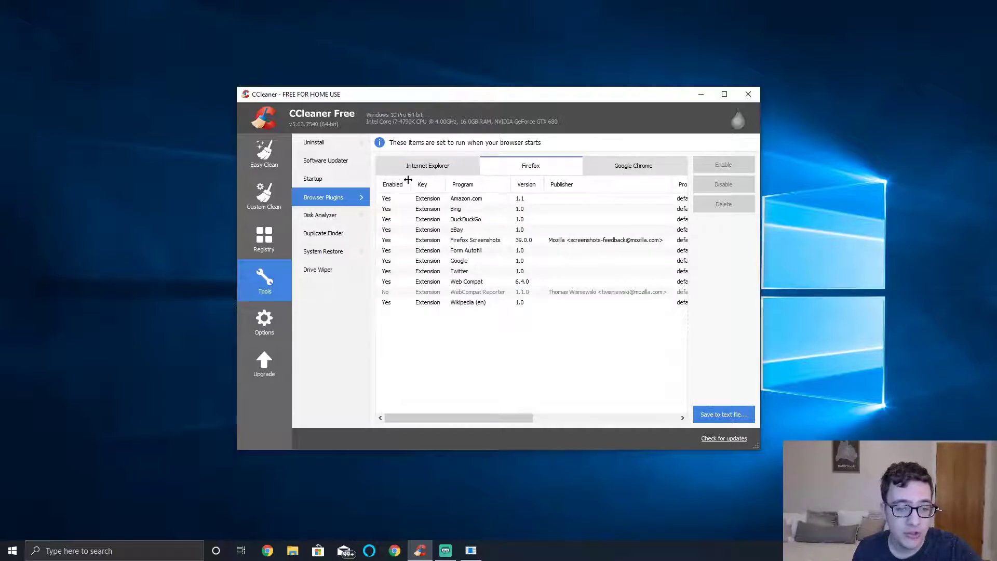
click(434, 202)
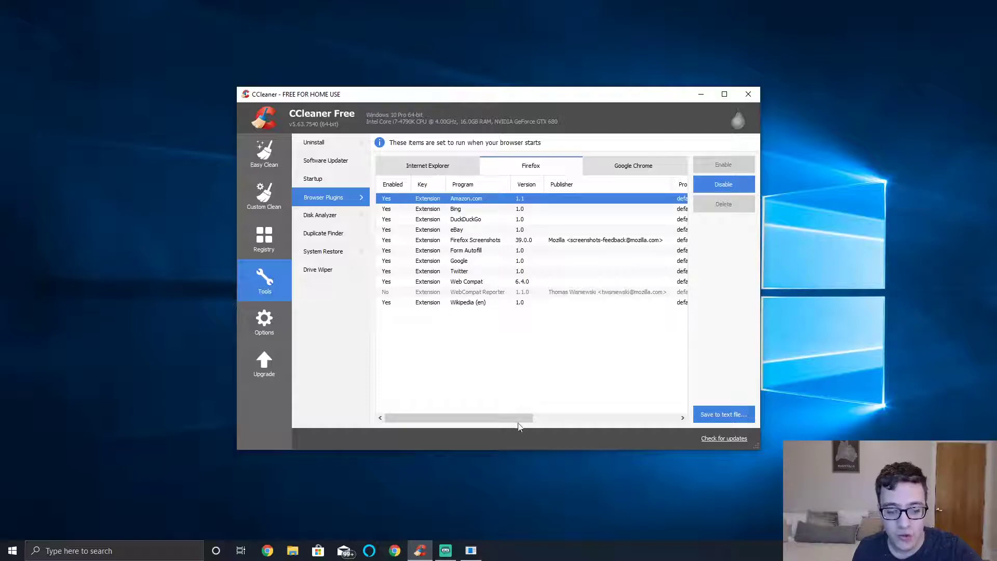
drag(519, 420, 483, 428)
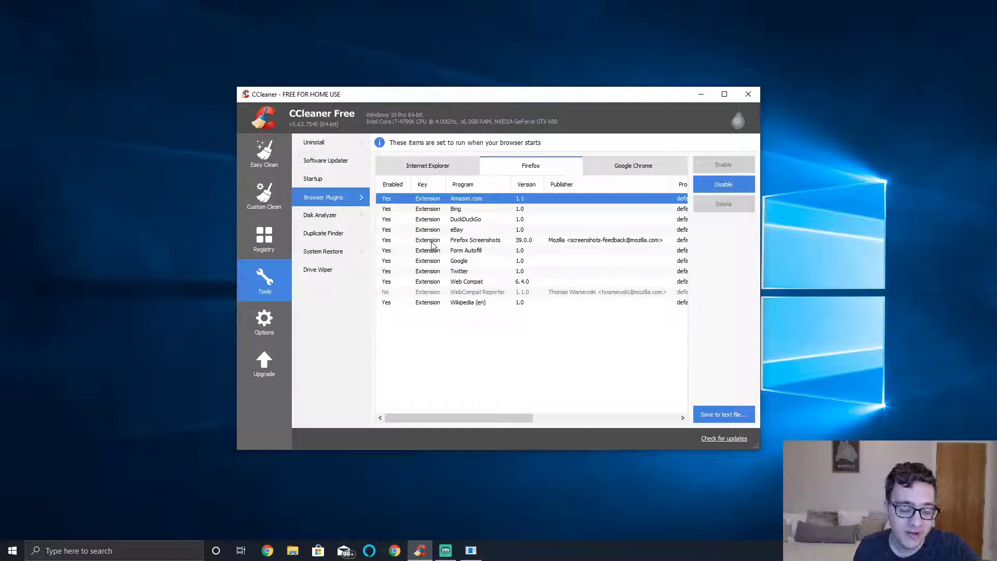
Disable the DuckDuckGo, Bing, Wikipedia (en) and eBay Firefox extensions
click(457, 231)
click(471, 219)
click(723, 184)
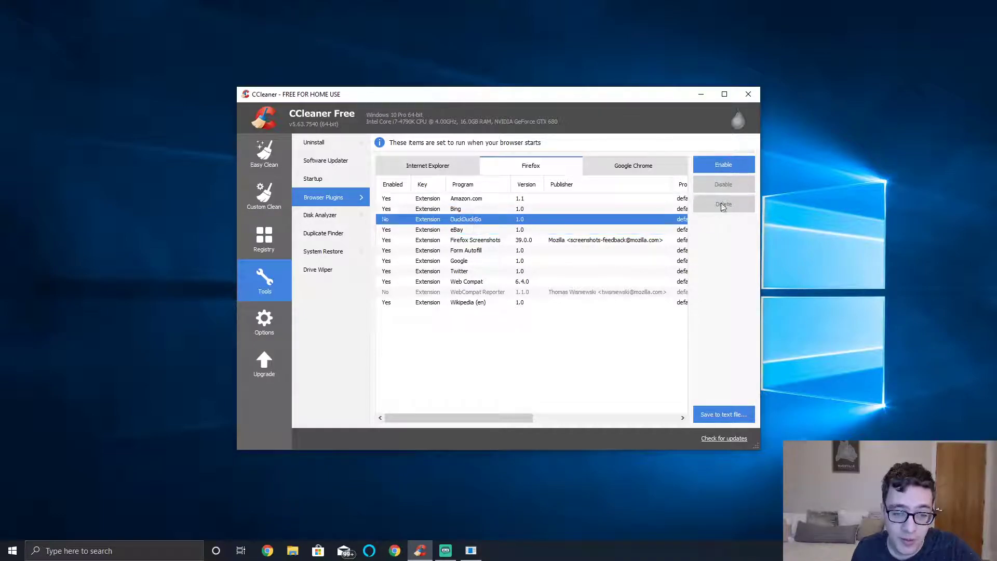
click(457, 208)
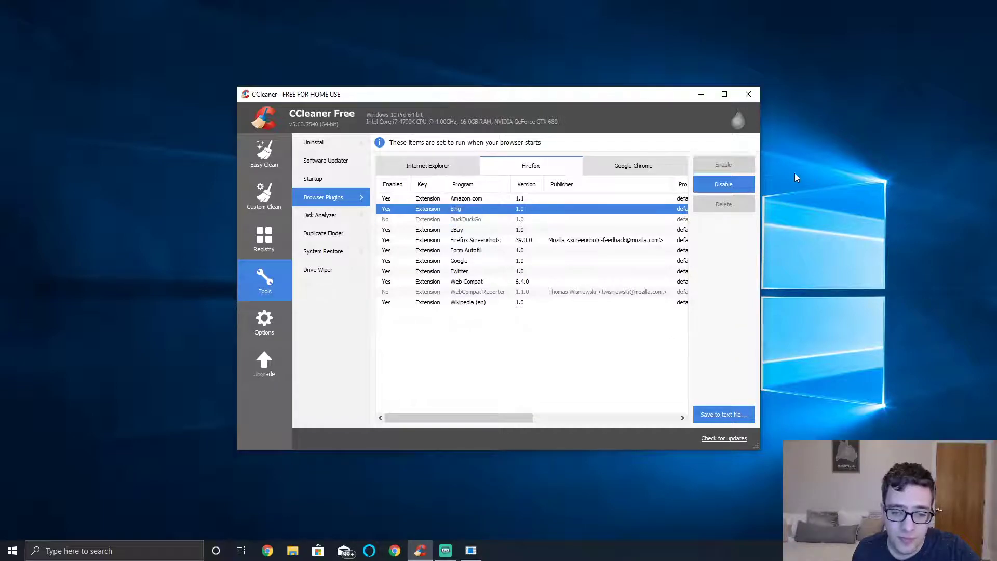
click(723, 184)
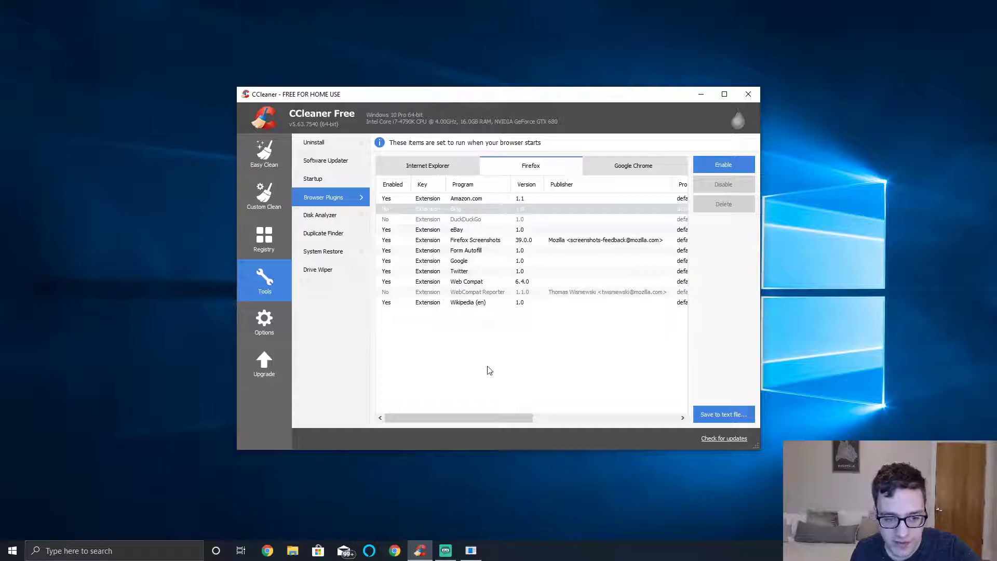
click(439, 302)
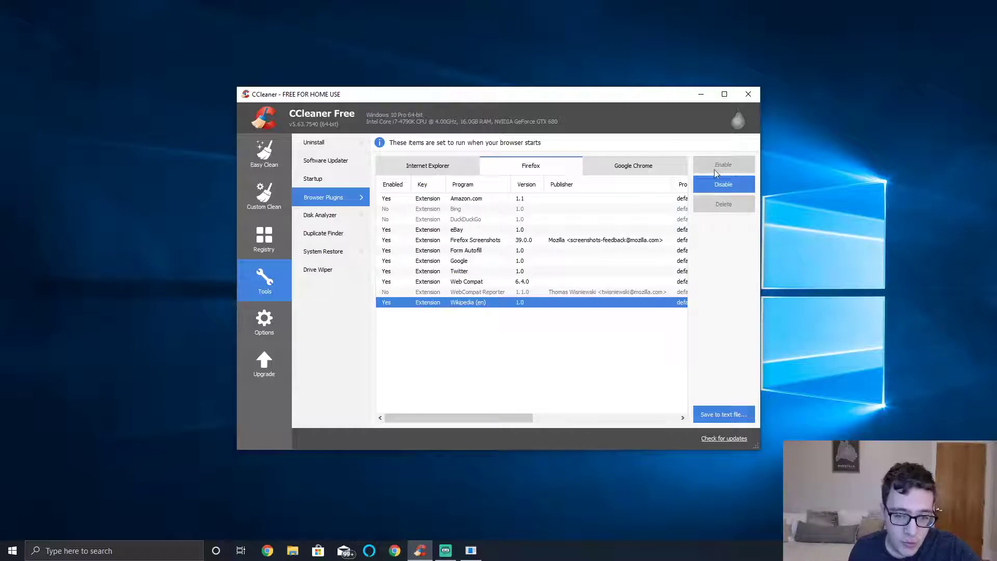
click(720, 183)
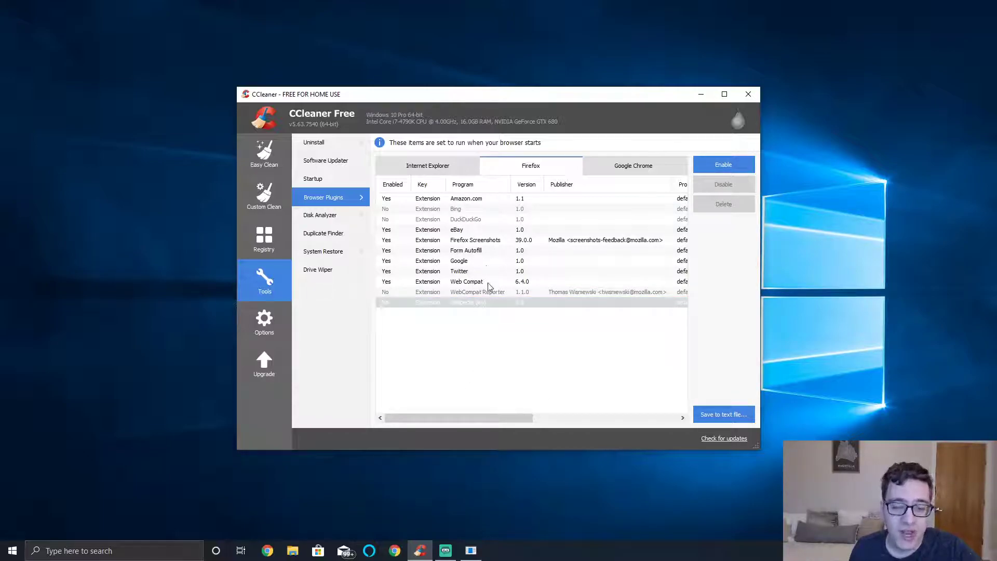
click(463, 272)
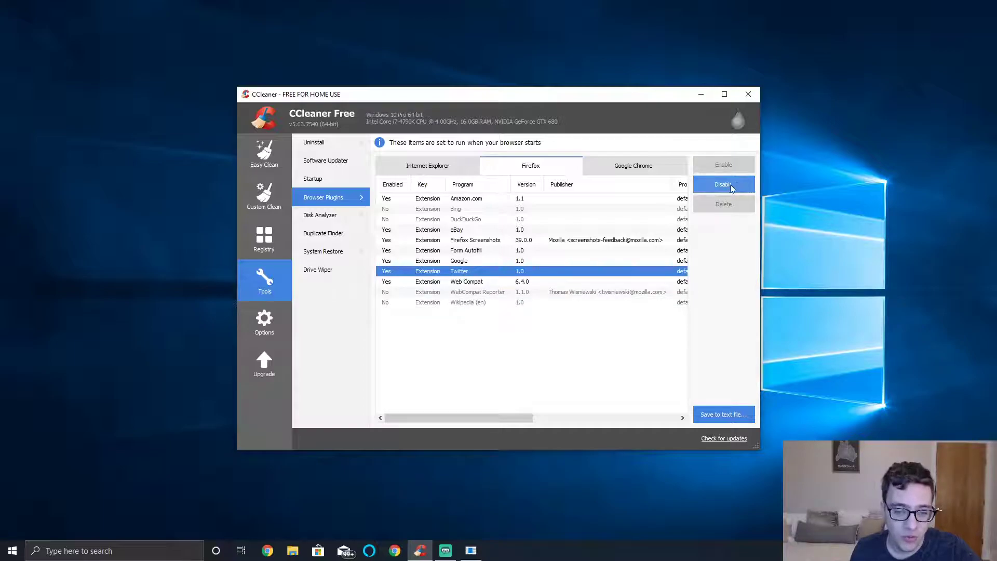
click(464, 262)
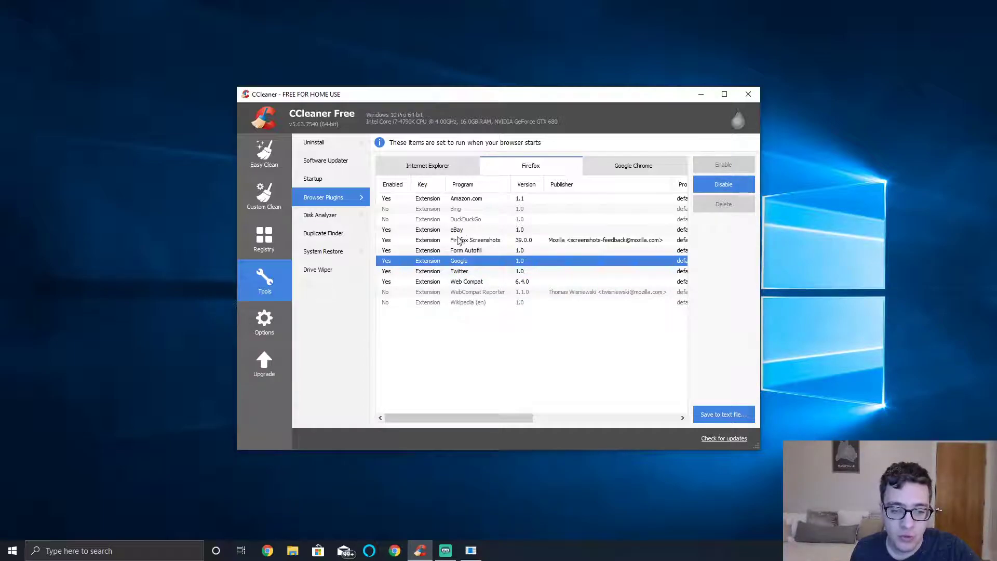
click(458, 231)
click(737, 185)
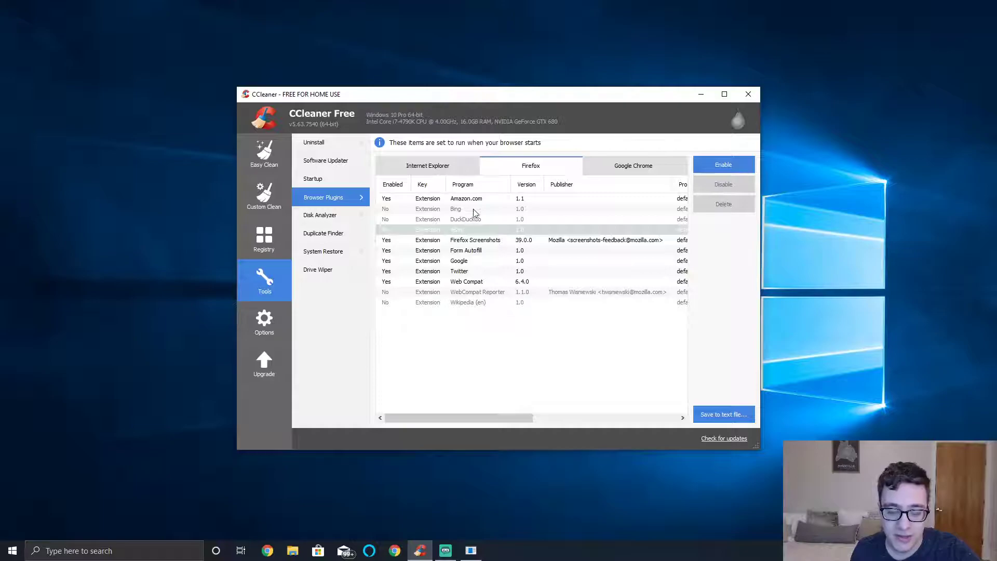
click(458, 198)
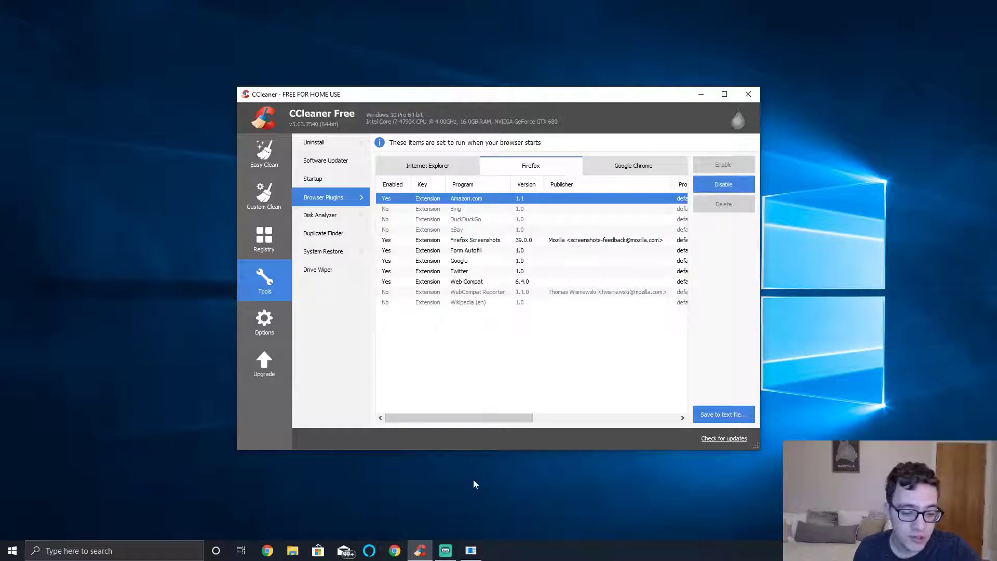
Toggle the Web Compat extension off and back on, leaving it enabled
double_click(461, 283)
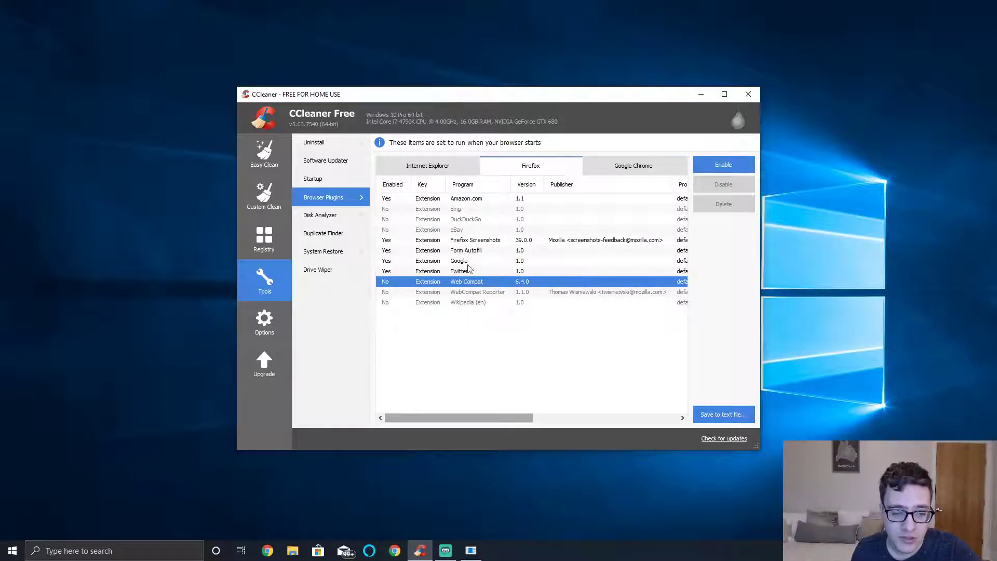
click(527, 271)
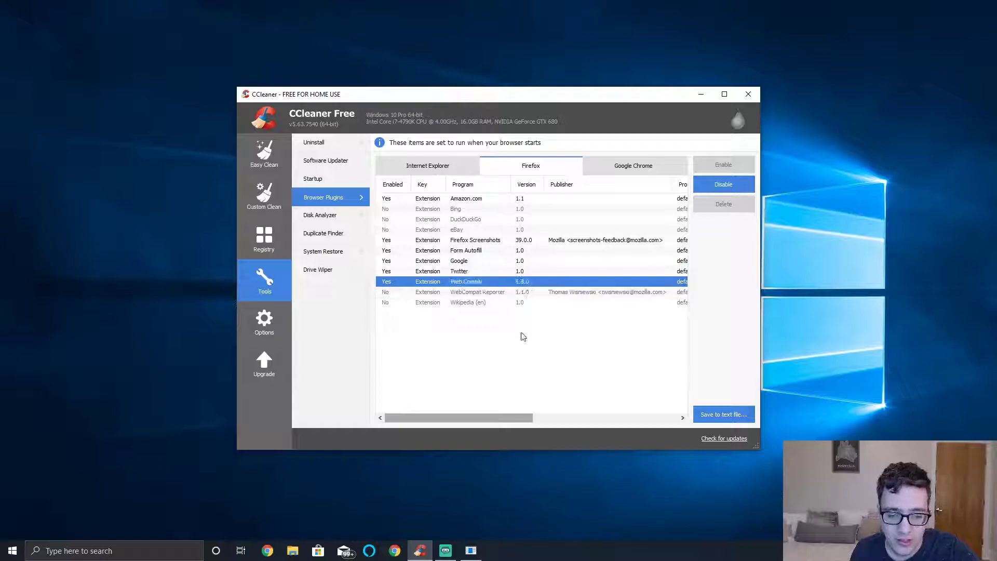
double_click(525, 283)
click(490, 263)
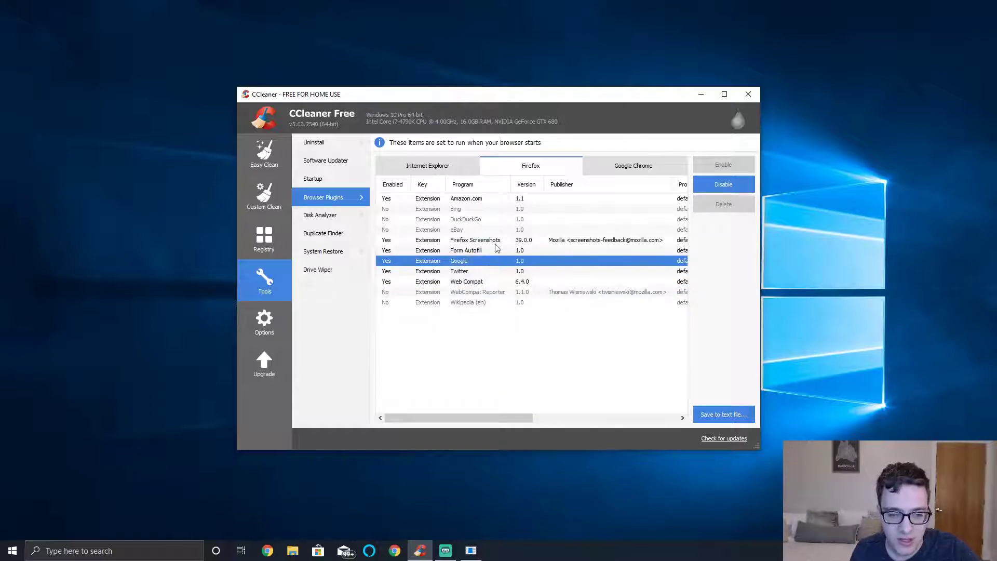
click(488, 243)
click(482, 252)
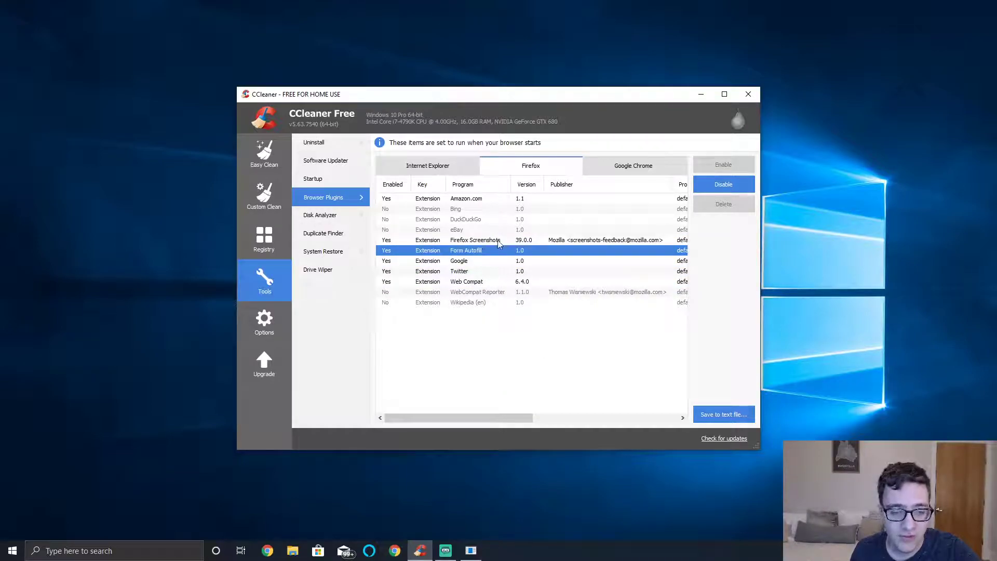
click(497, 239)
Show Google Chrome's plugin list and scroll through its apps and extensions
click(637, 169)
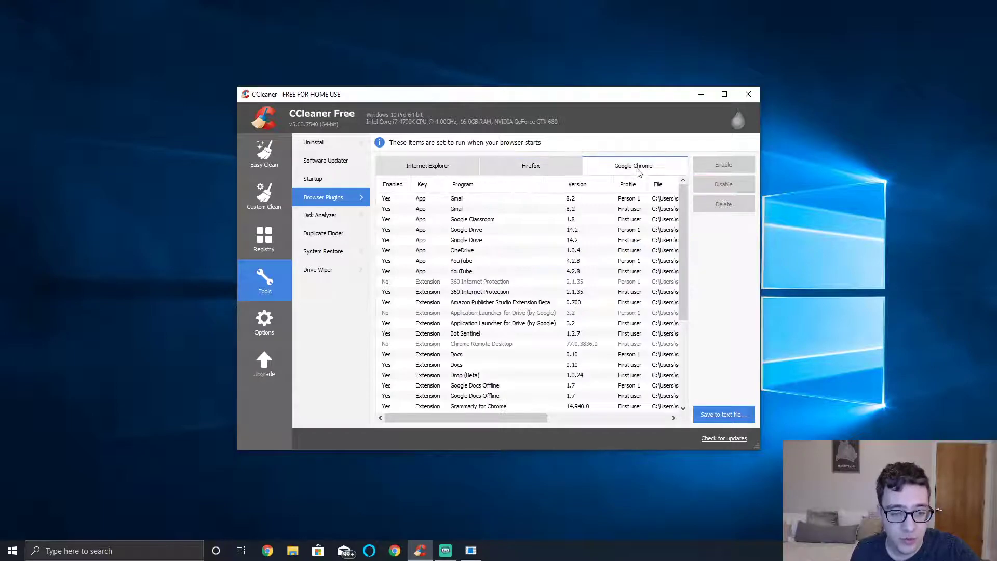
scroll(626, 283, down, 5)
scroll(625, 284, up, 5)
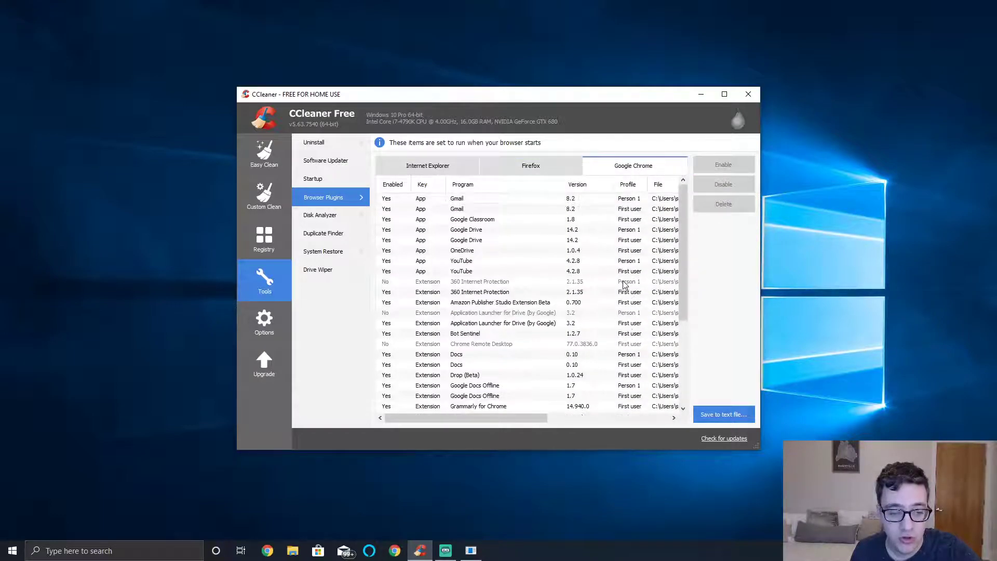
scroll(624, 278, down, 4)
scroll(628, 257, up, 4)
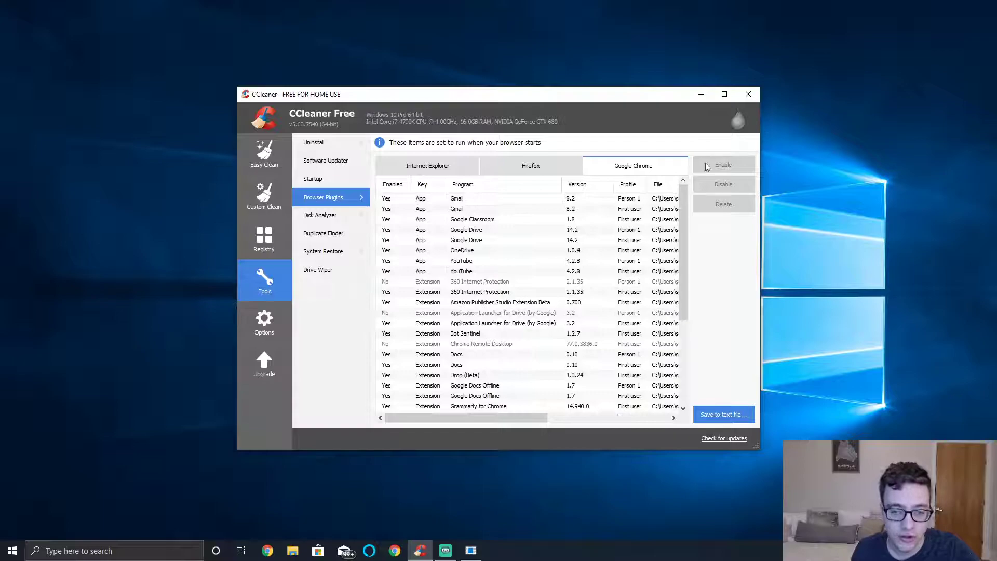
Scroll the Tools list and open Disk Analyzer, set to scan the C: drive
scroll(633, 266, down, 3)
scroll(633, 266, down, 3)
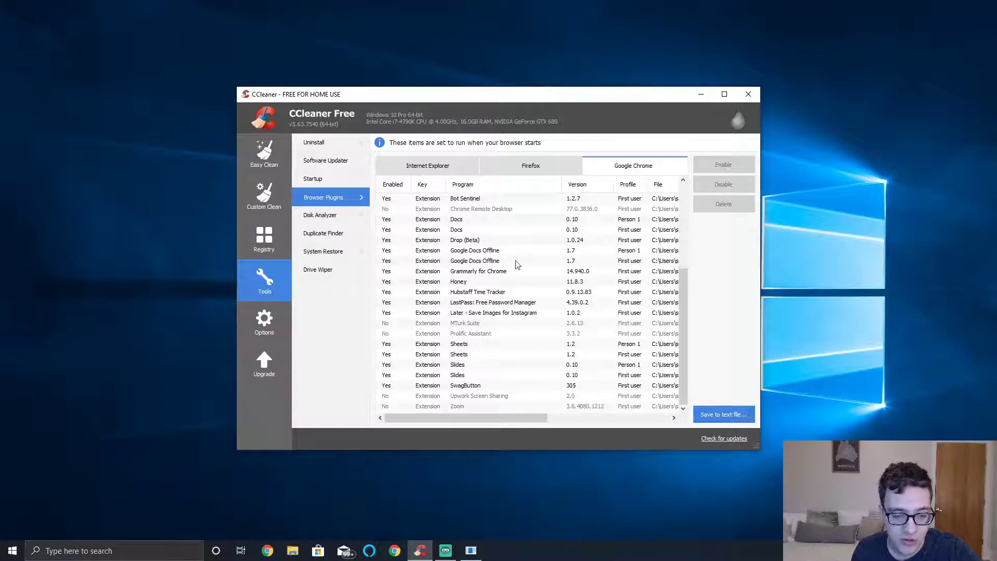
click(328, 217)
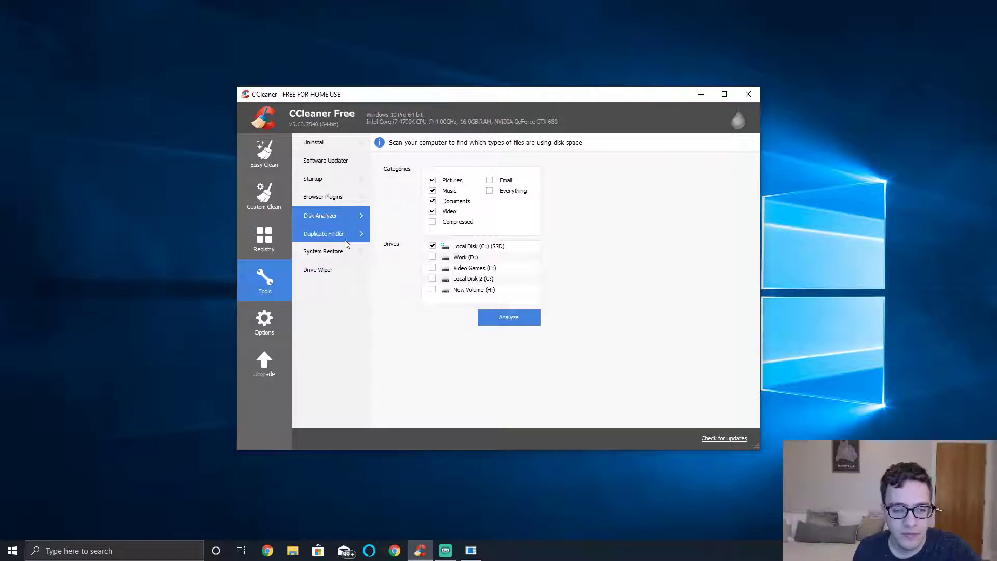
Open Duplicate Finder and also ignore files over 1000 MB
click(326, 236)
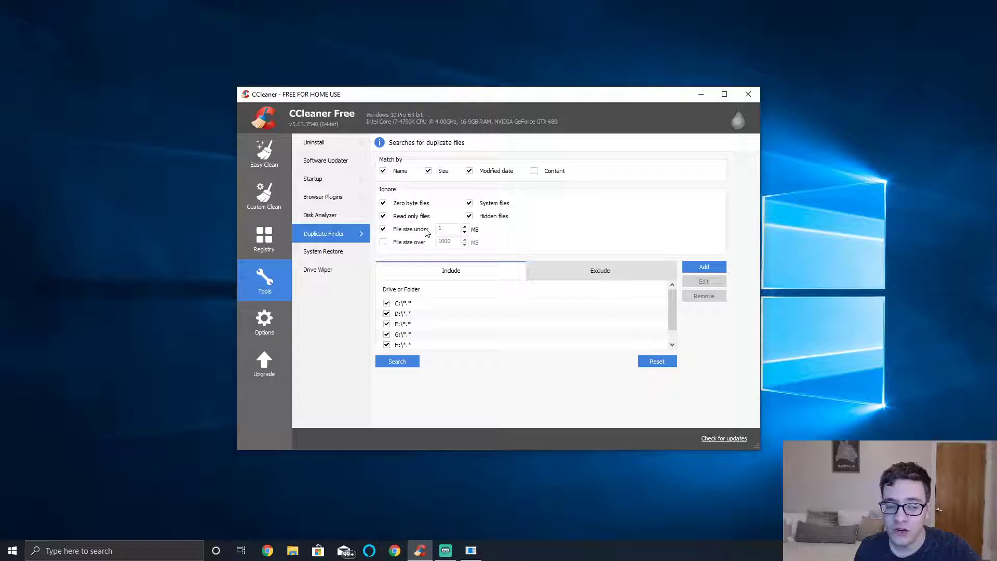
click(405, 244)
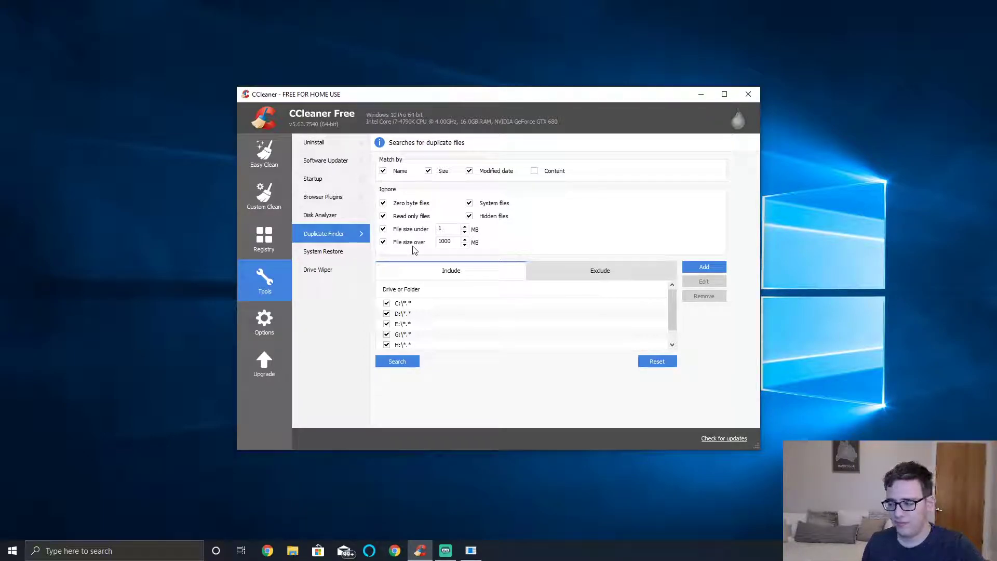
View the System Restore points, then open Drive Wiper
click(332, 255)
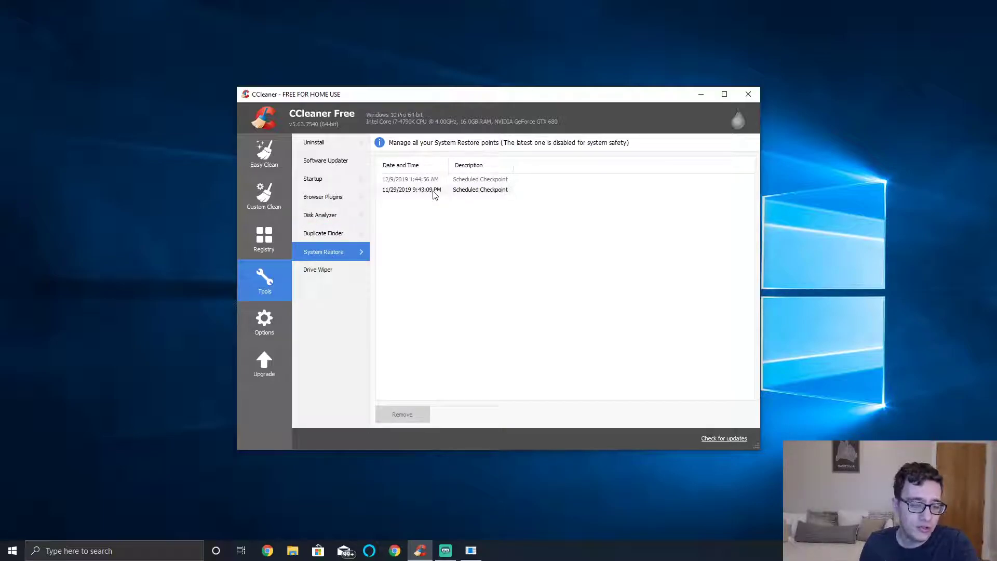
click(339, 269)
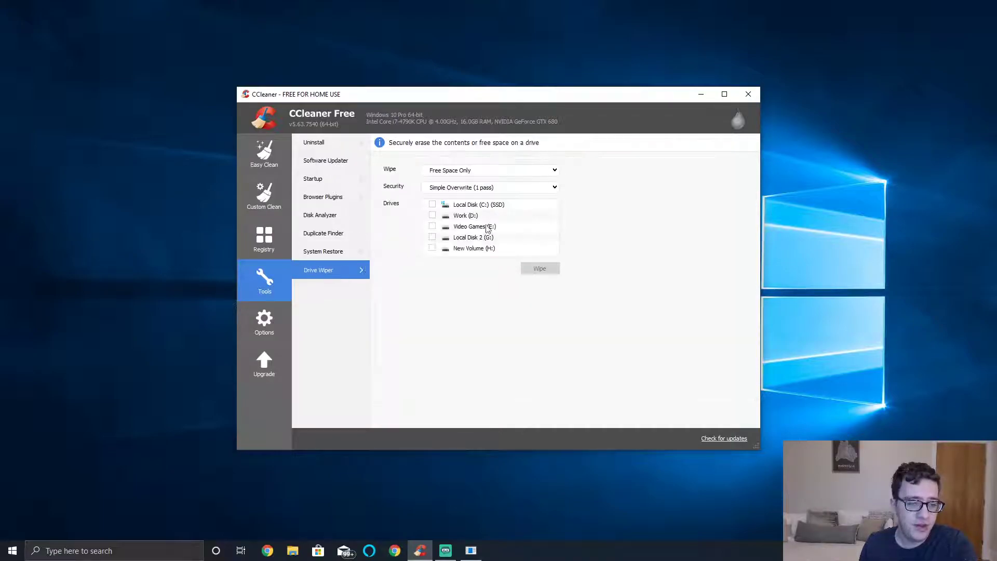
List Drive Wiper's security levels, from Simple Overwrite (1 pass) up to 35 passes
click(484, 190)
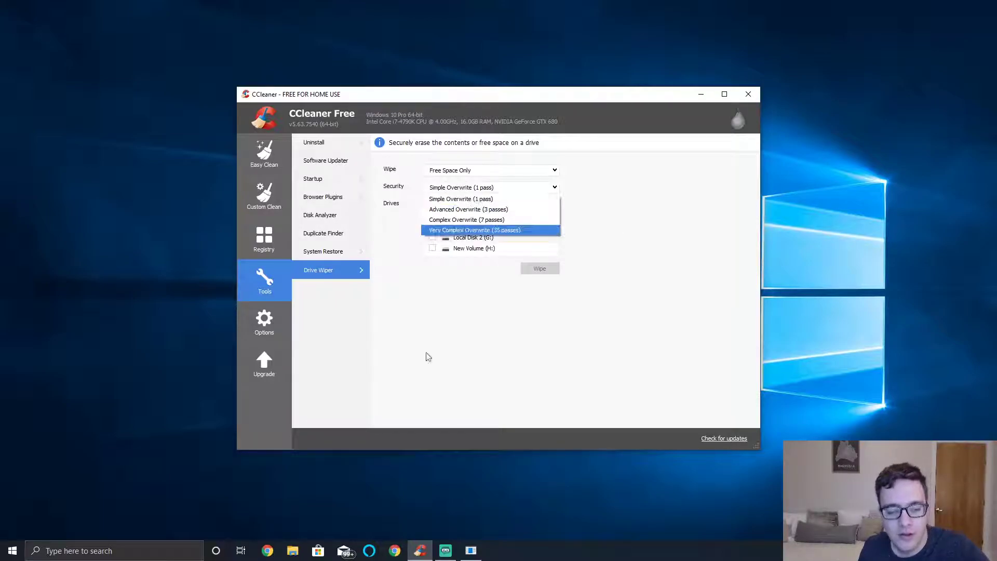
In Options Settings, make Custom Clean the home screen and stop CCleaner running at startup
click(267, 325)
click(267, 320)
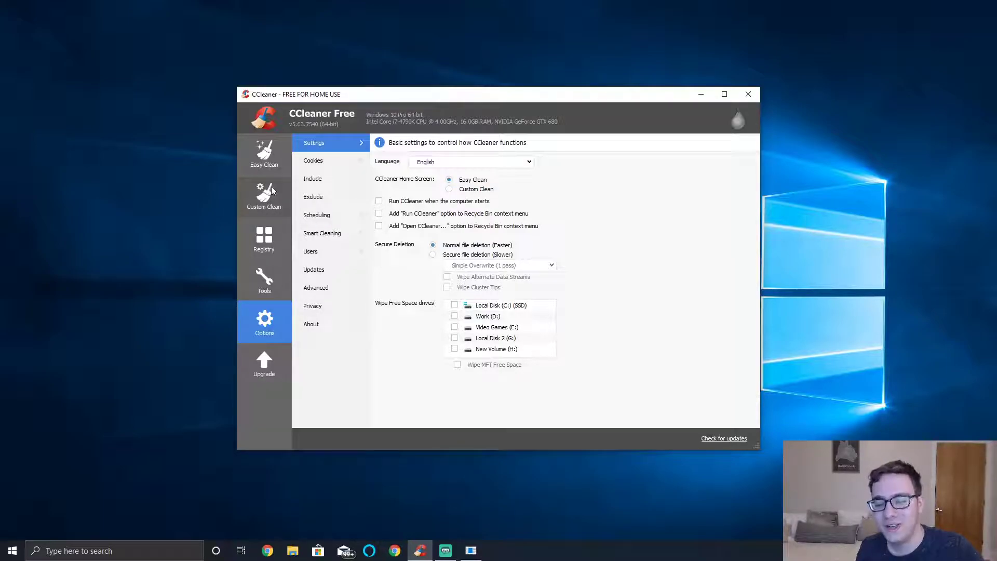
click(451, 189)
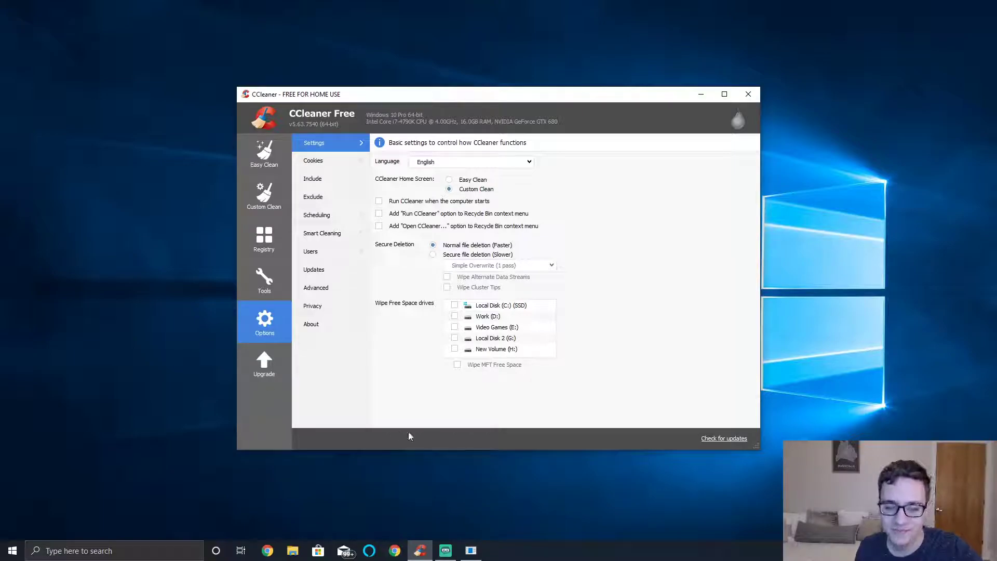
click(433, 205)
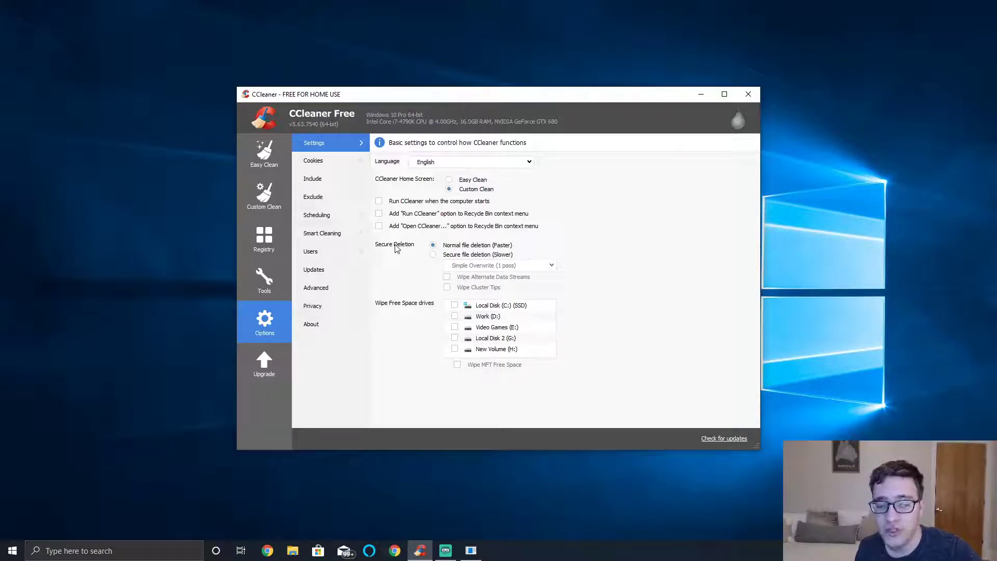
click(439, 255)
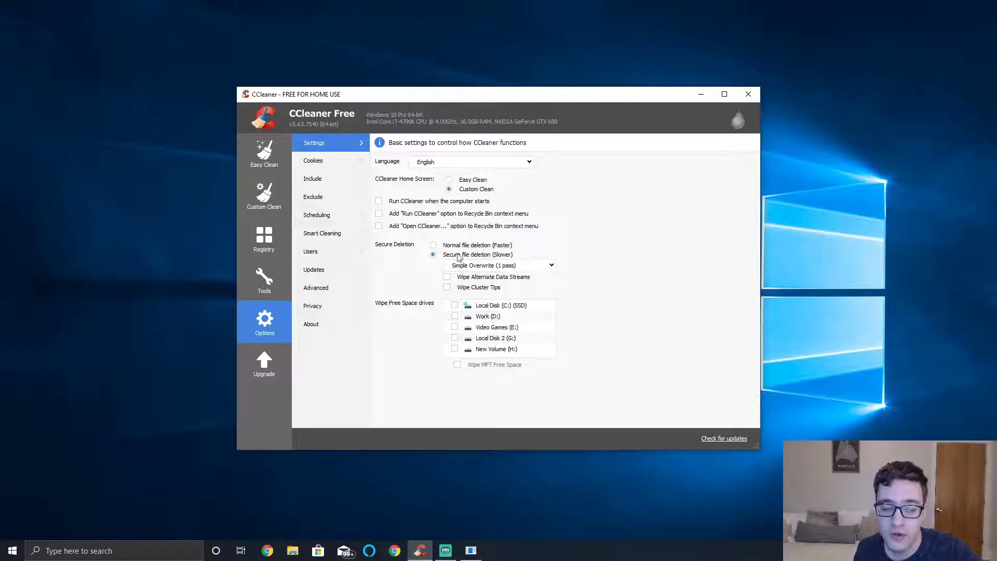
click(552, 266)
click(653, 245)
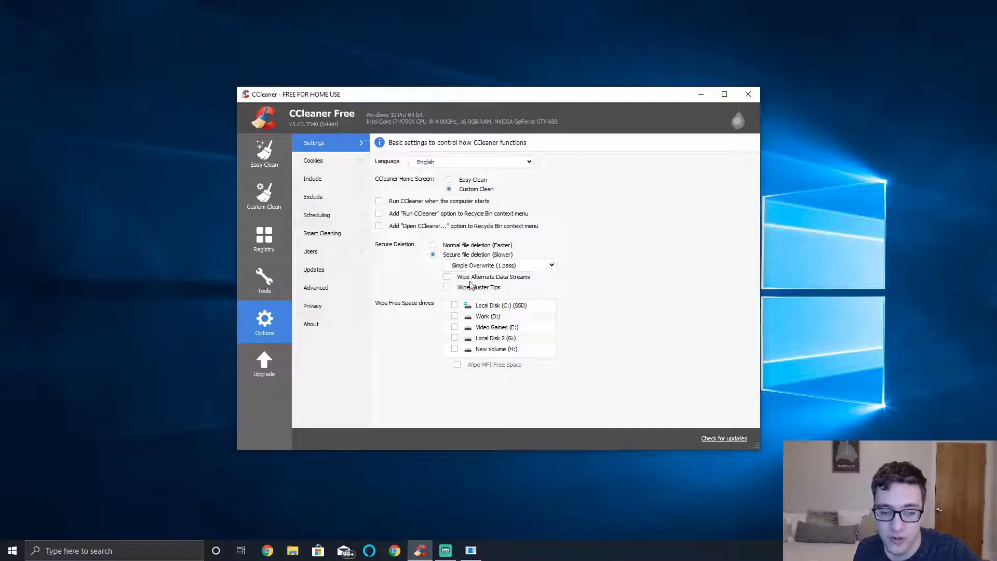
click(434, 247)
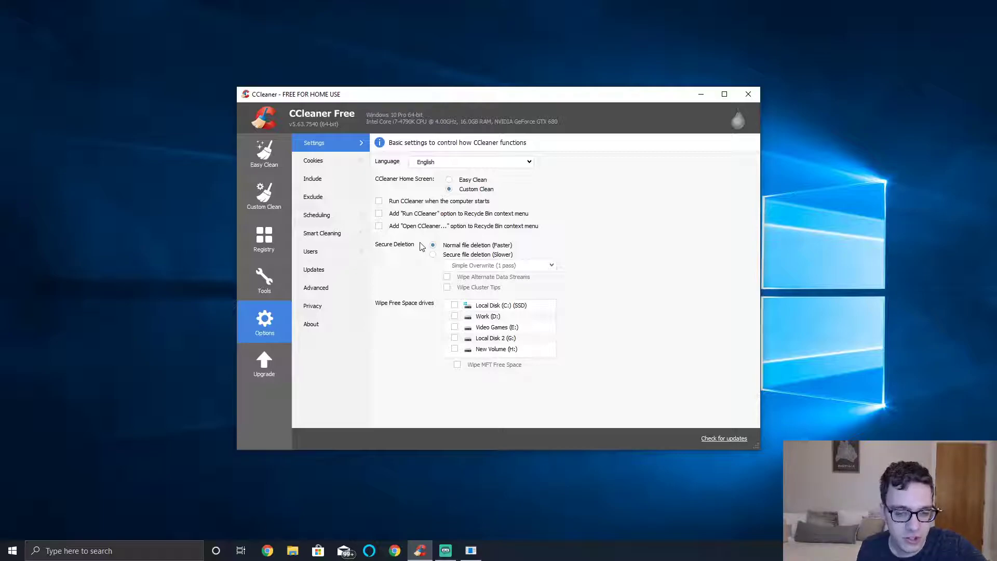
Open Cookies options, keep Chrome open, dismiss the warning and browse the cookie list
click(345, 166)
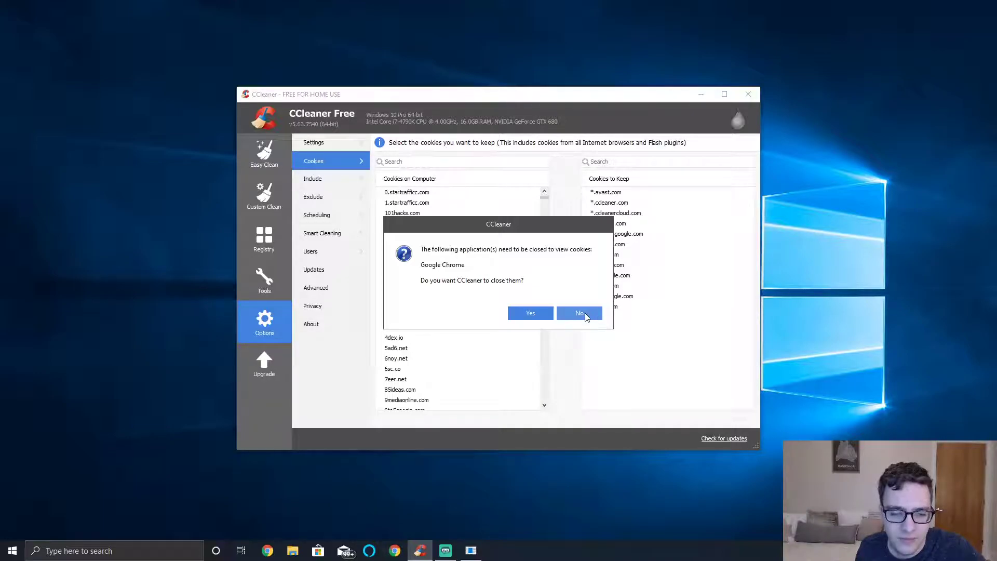
click(584, 312)
click(579, 297)
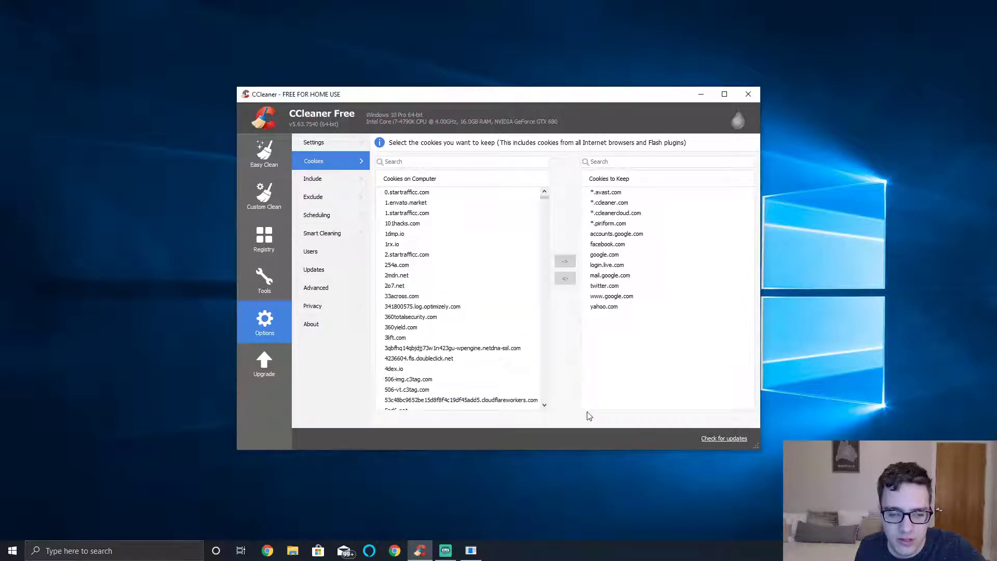
drag(543, 195, 612, 278)
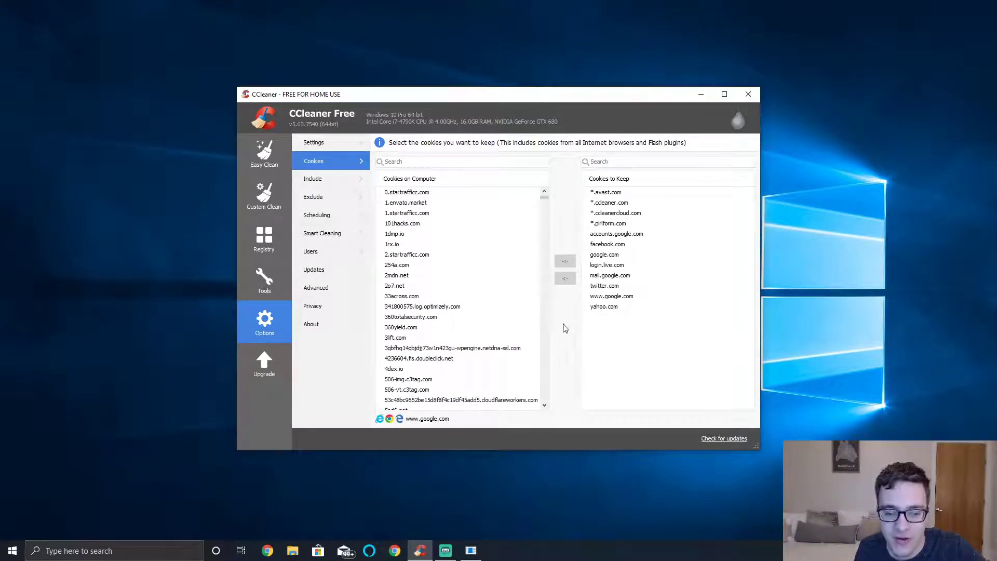
scroll(530, 338, down, 3)
mouse_move(538, 204)
mouse_down()
mouse_move(540, 230)
mouse_move(540, 197)
mouse_up()
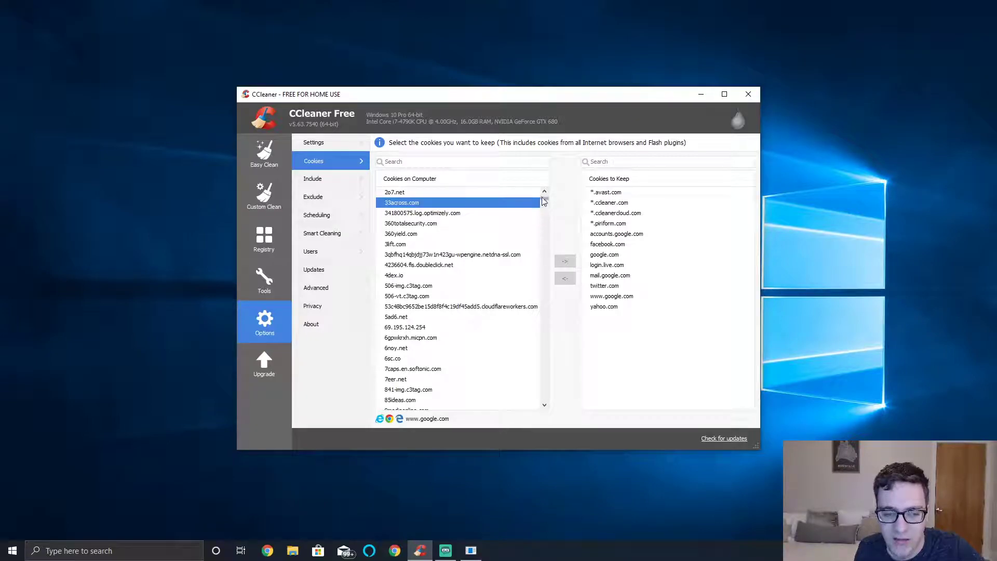
View the Include options, then the still-empty Exclude list
click(341, 174)
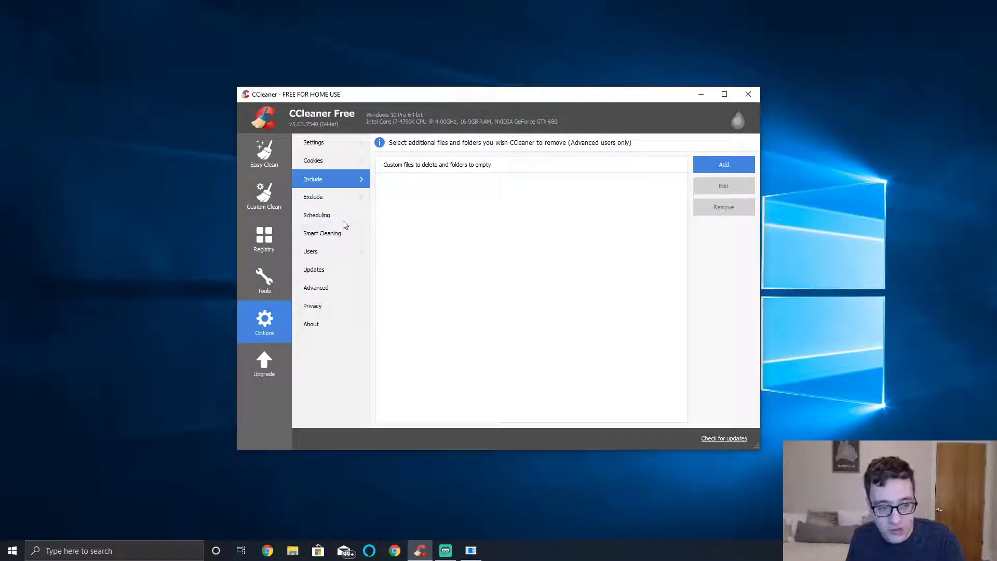
click(348, 198)
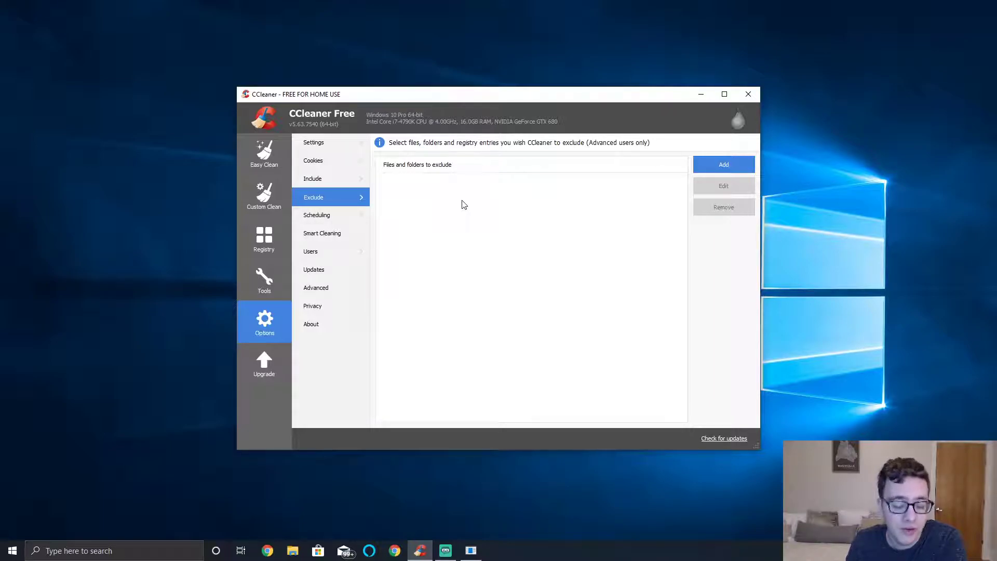
Browse the Scheduling, Smart Cleaning and Users options, ending on the Updates settings
click(327, 216)
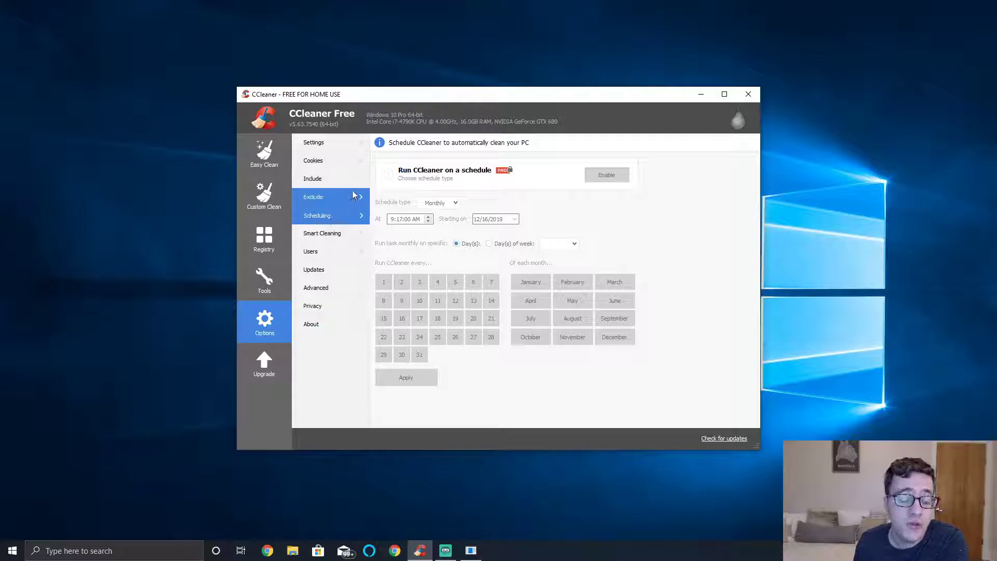
click(361, 167)
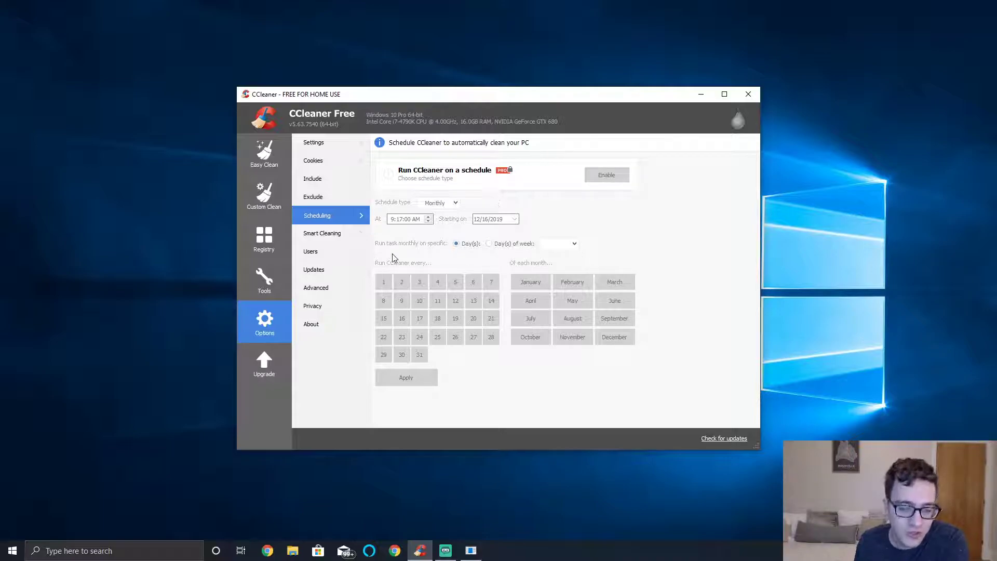
click(336, 233)
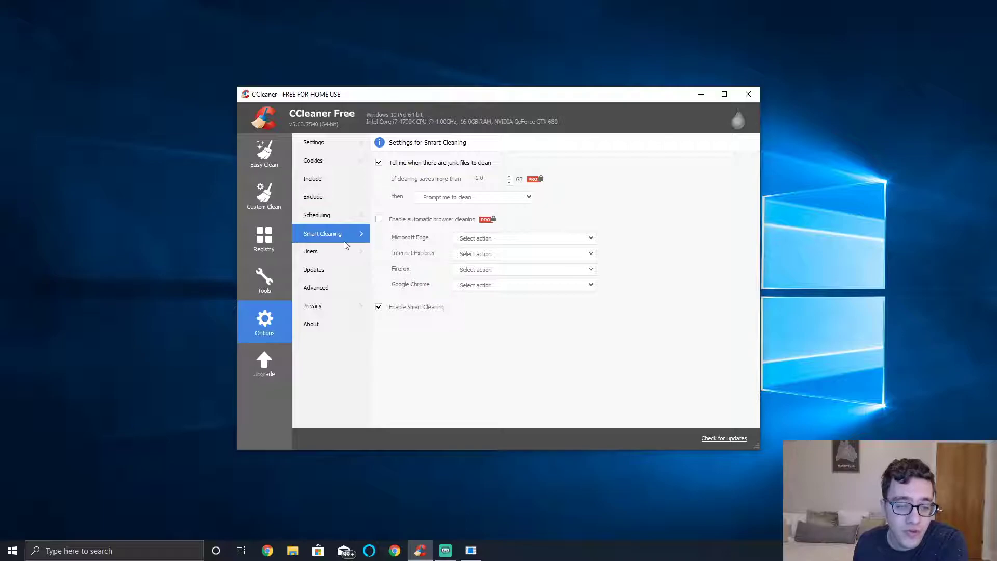
click(332, 247)
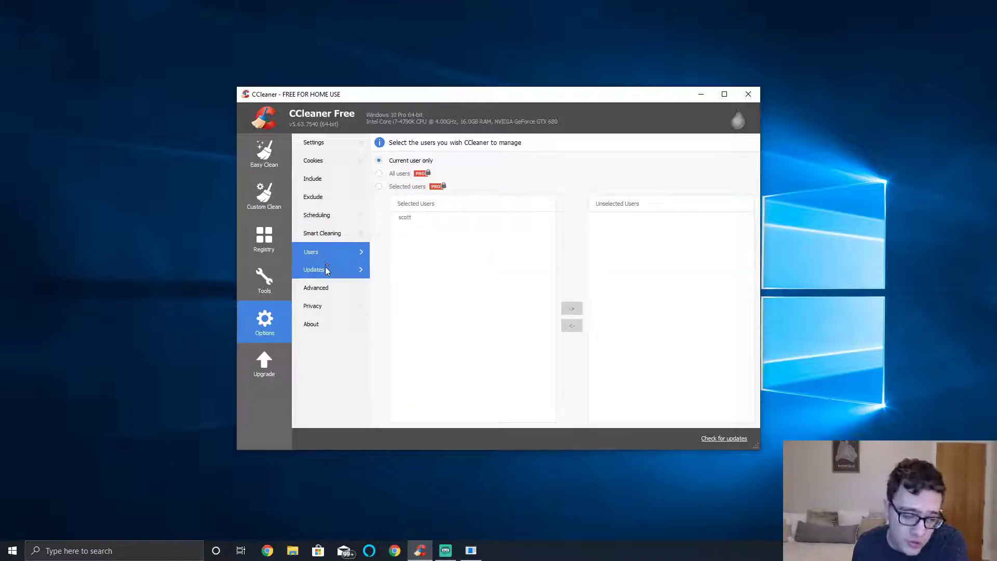
click(325, 266)
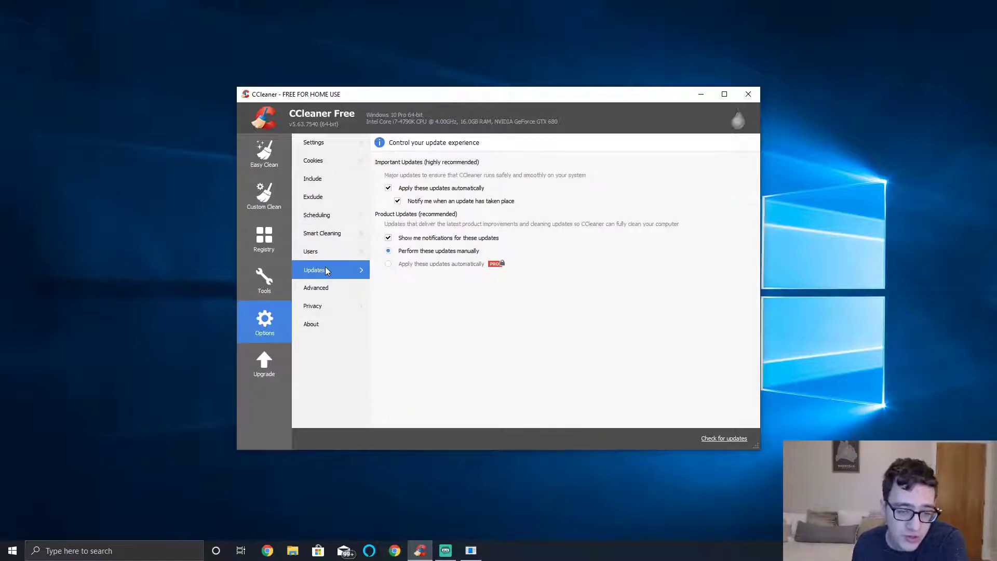
Open the Advanced options page showing report detail and the 24-hour Temp-folder deletion limit
click(345, 296)
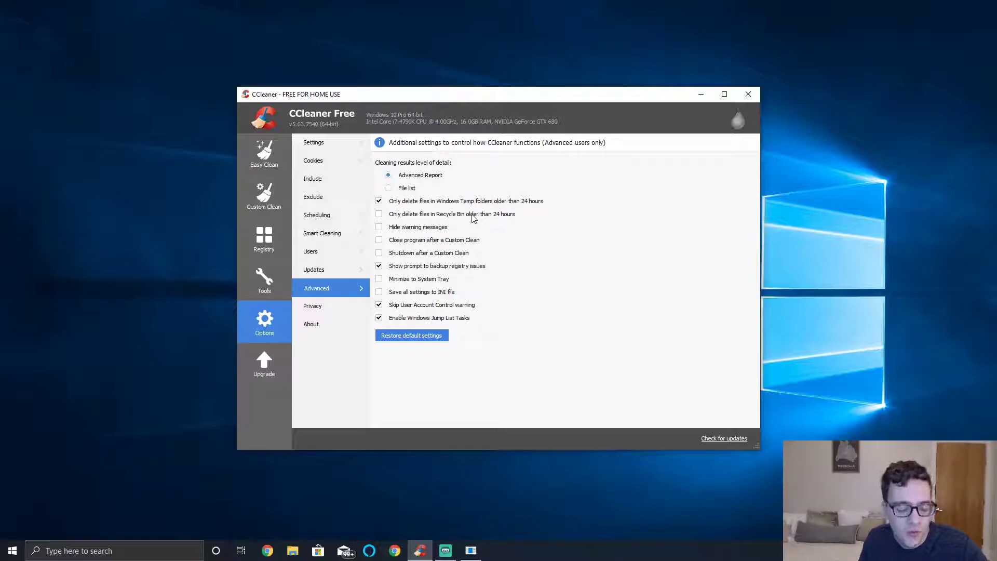
Tick 'Hide warning messages' in the Advanced options
click(423, 231)
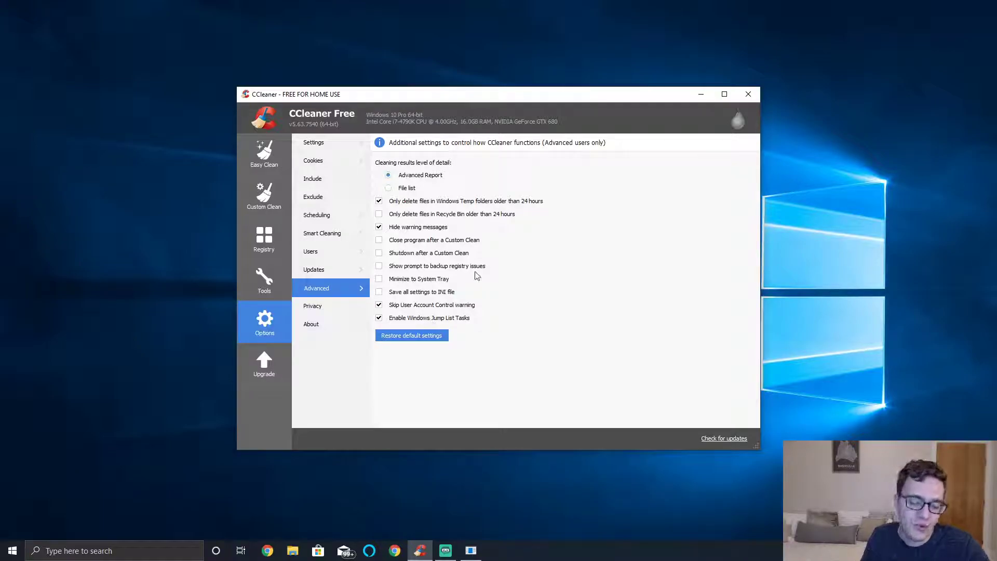
Look over the Privacy settings, then the About page showing version 5.63.7540
click(322, 302)
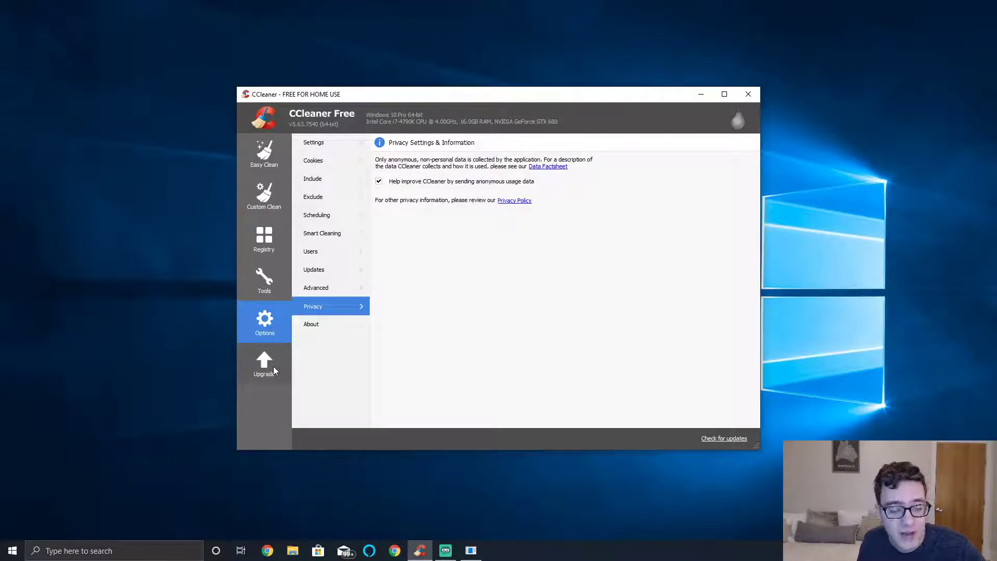
click(328, 322)
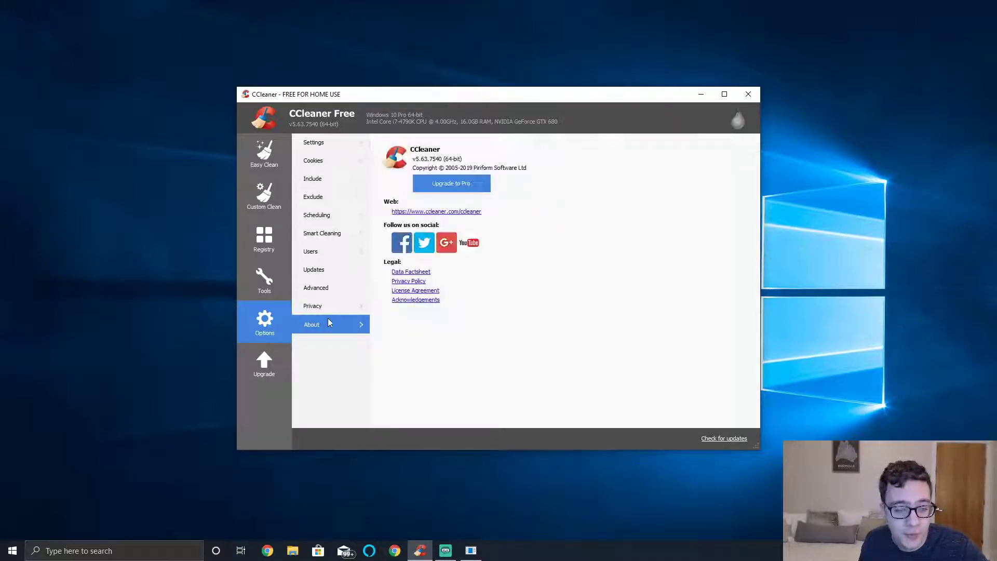